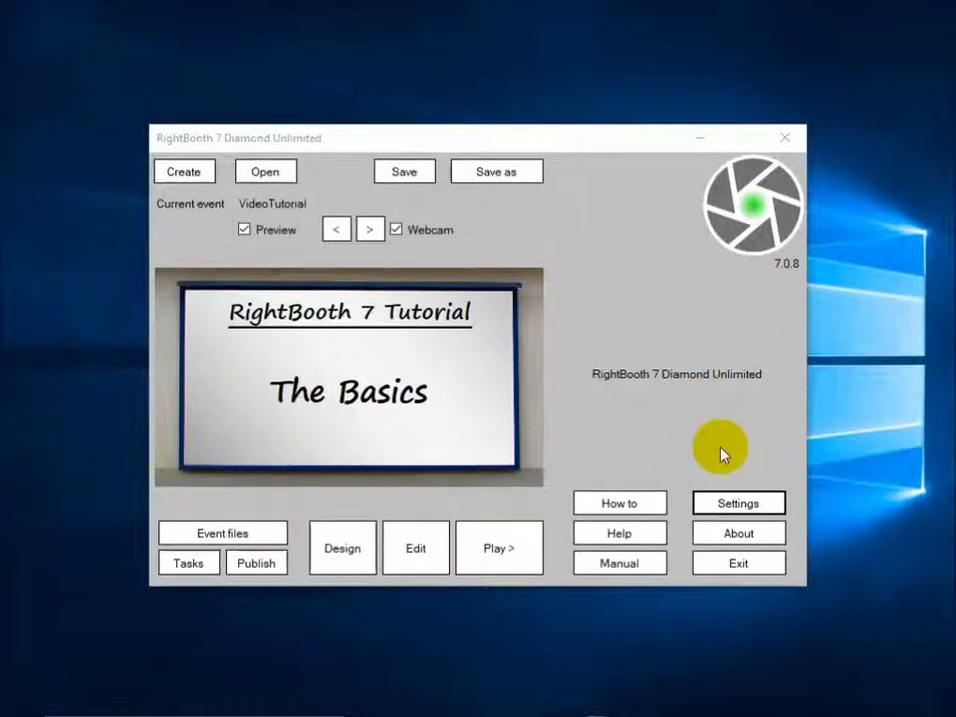
# Open the program settings and keep the Logitech HD Webcam C270 as the webcam device
pyautogui.click(737, 504)
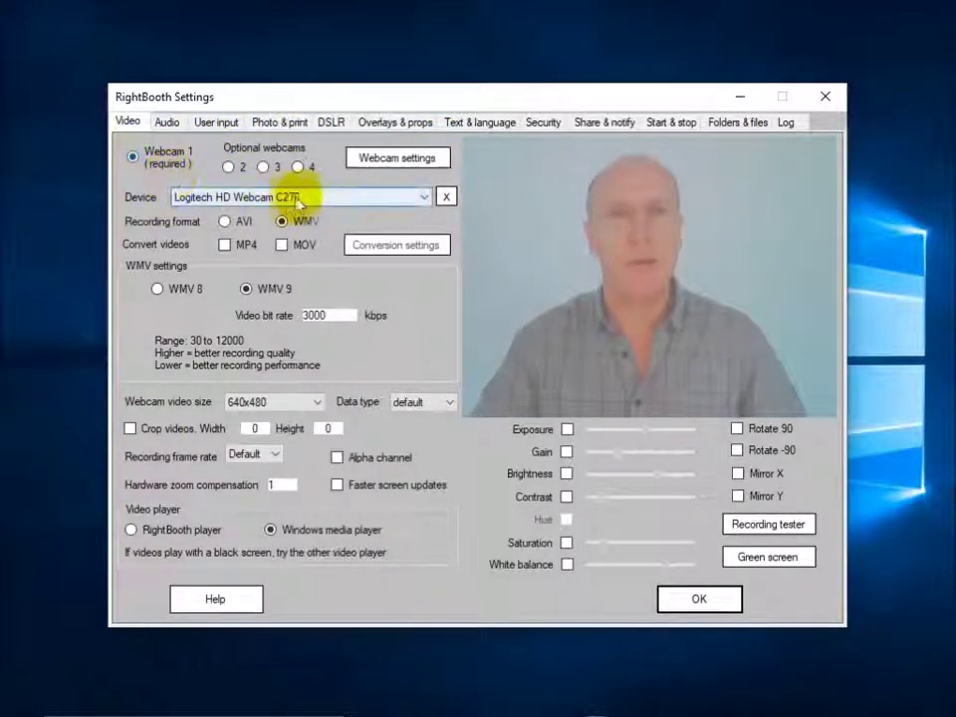
pyautogui.click(422, 197)
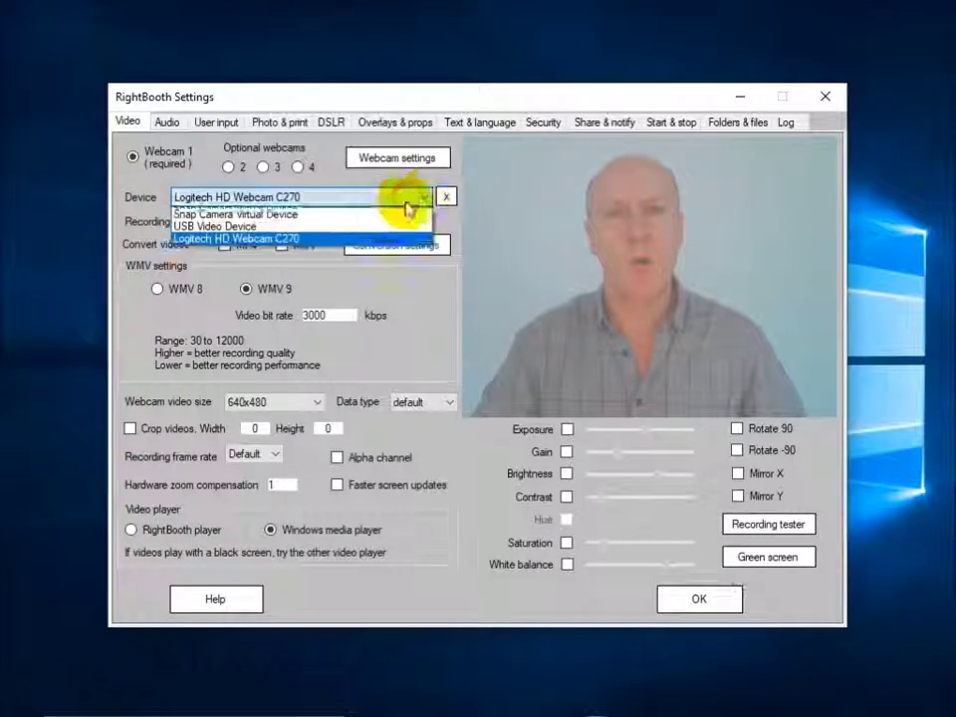
pyautogui.click(305, 203)
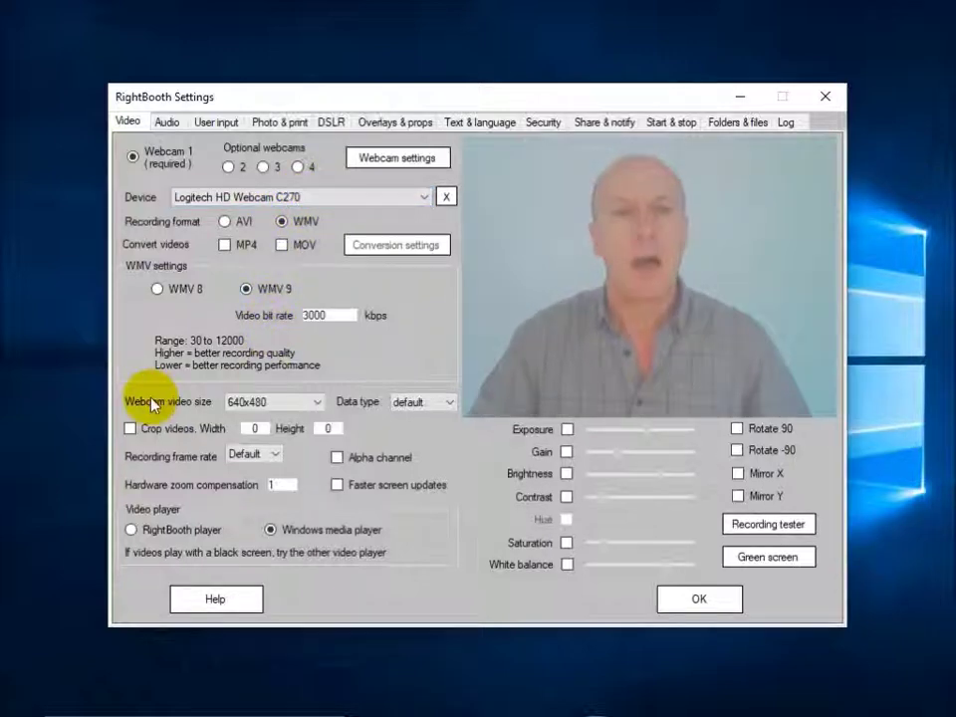
pyautogui.click(252, 401)
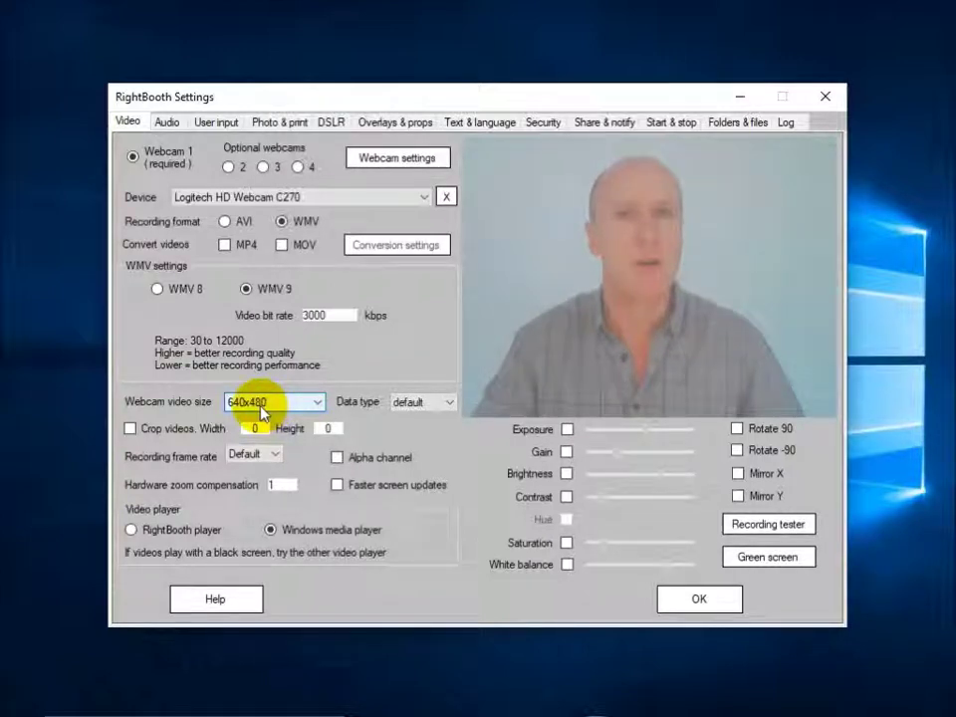
# Leave the webcam video size at 640x480 and move on to the audio settings
pyautogui.click(317, 405)
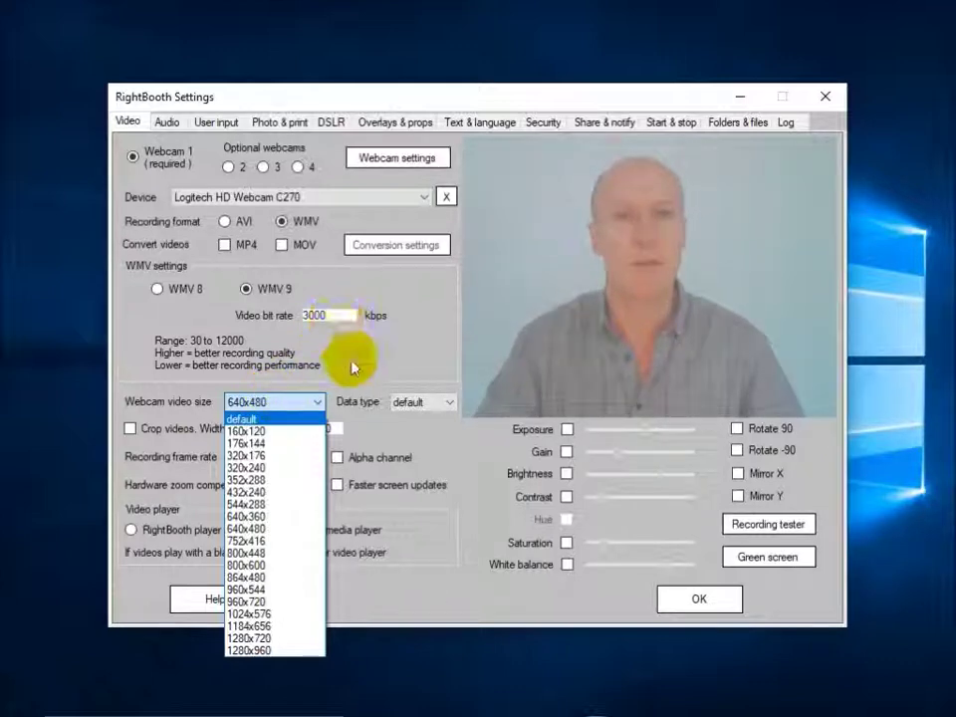
pyautogui.click(294, 402)
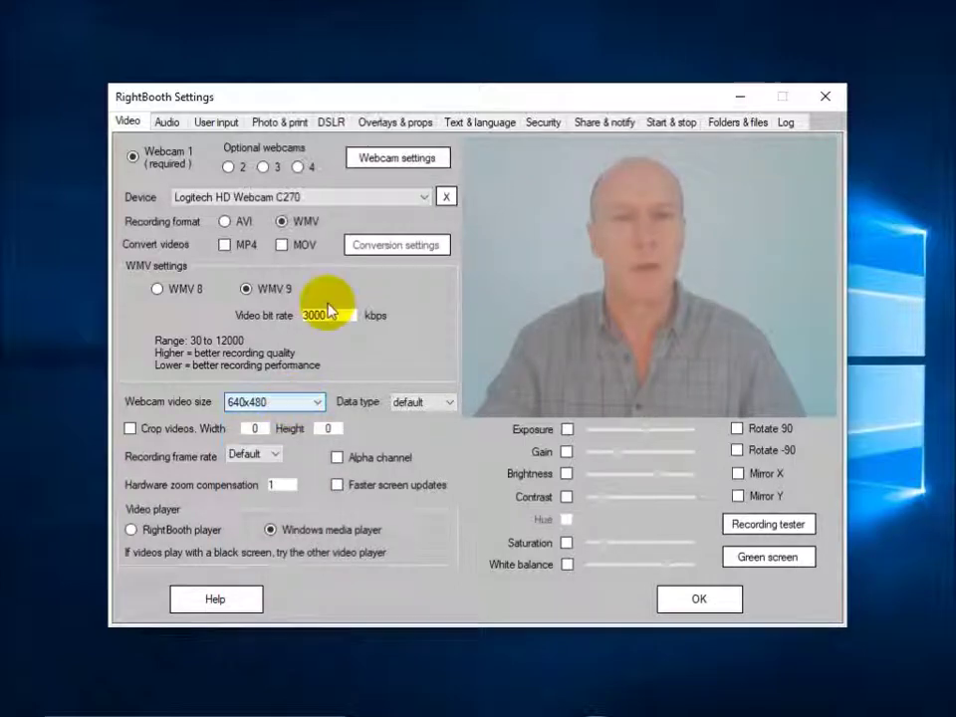
pyautogui.click(170, 123)
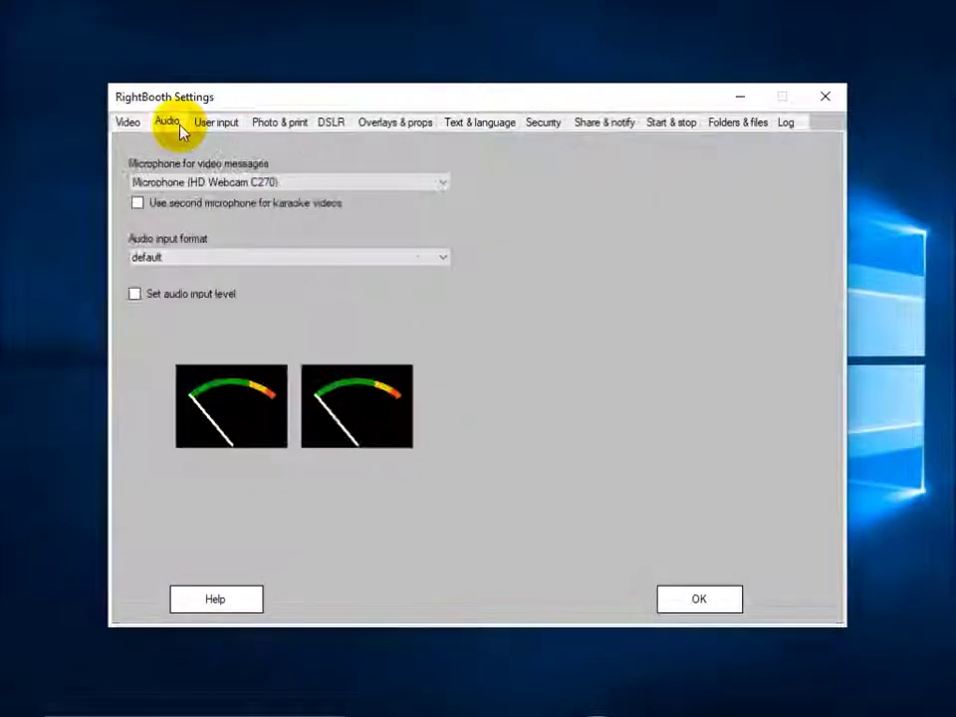
# Keep Microphone (HD Webcam C270) for video messages and go to Photo & print settings
pyautogui.click(414, 185)
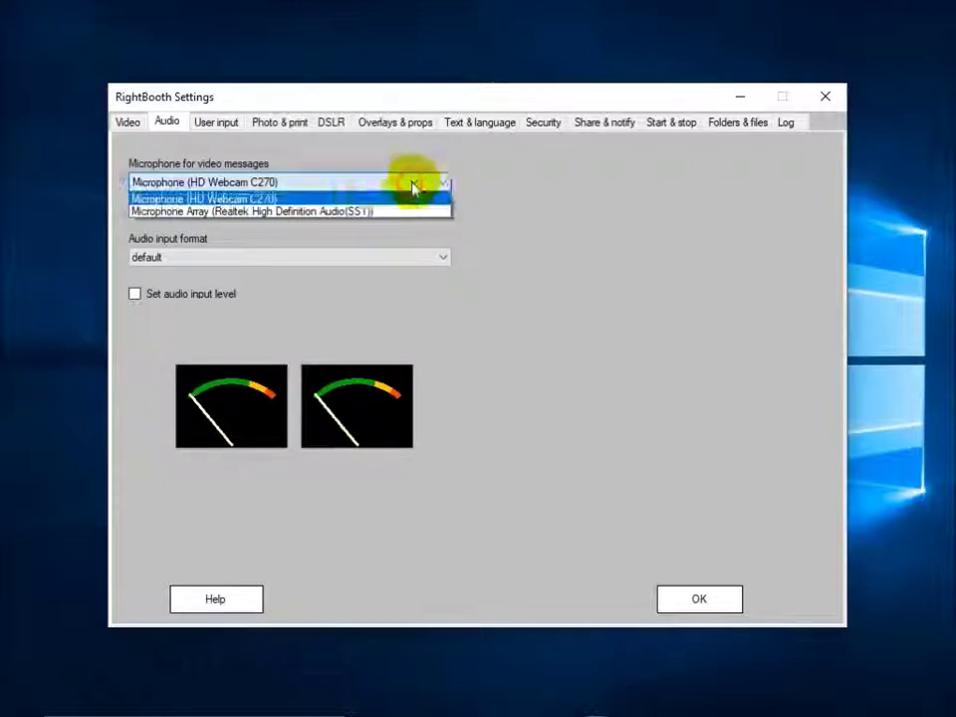
pyautogui.click(338, 198)
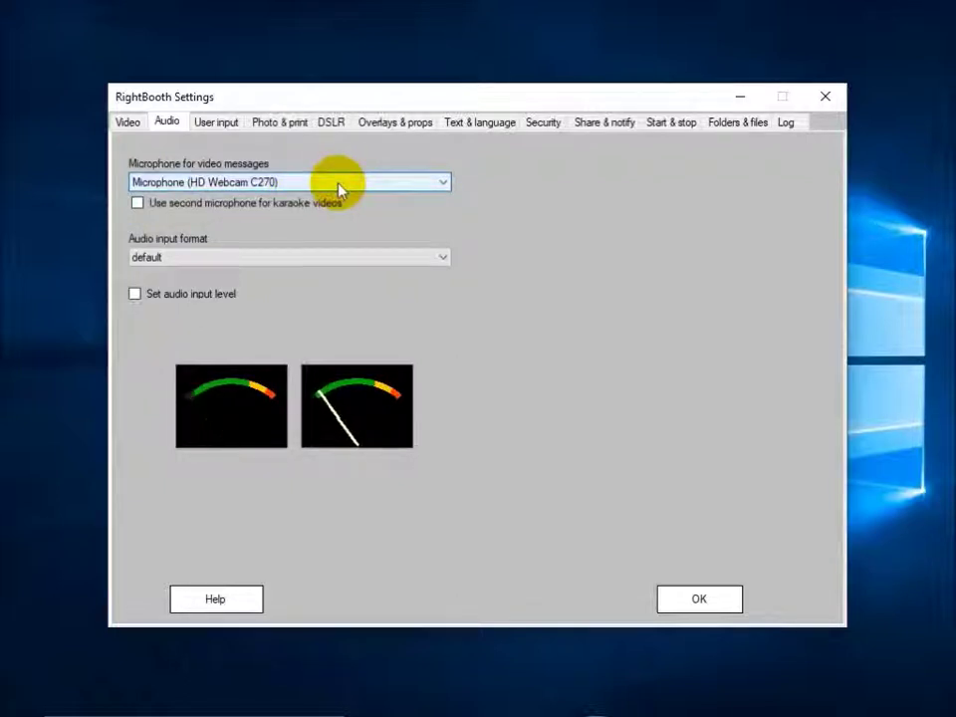
pyautogui.click(284, 127)
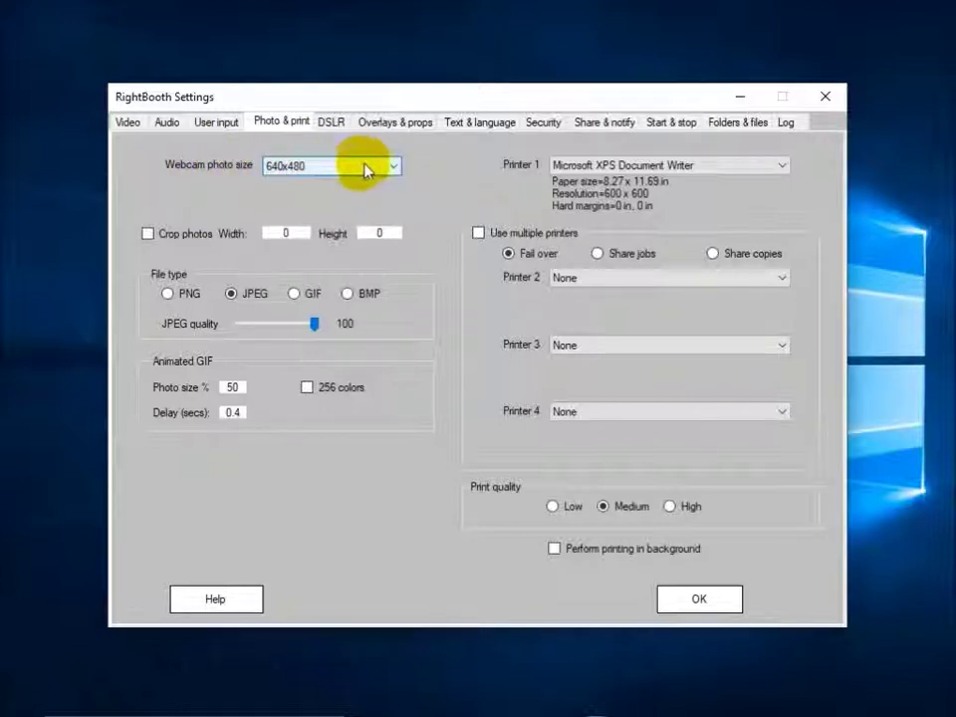
# Leave the webcam photo size at 640x480 and review the DSLR options, leaving DSLR off
pyautogui.click(395, 169)
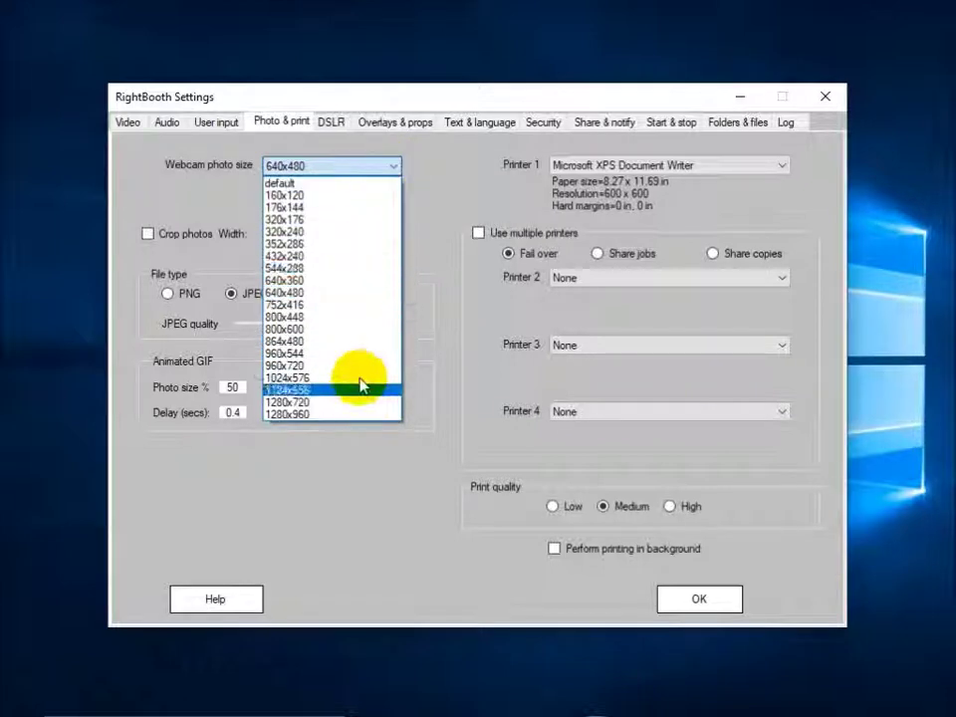
pyautogui.click(354, 171)
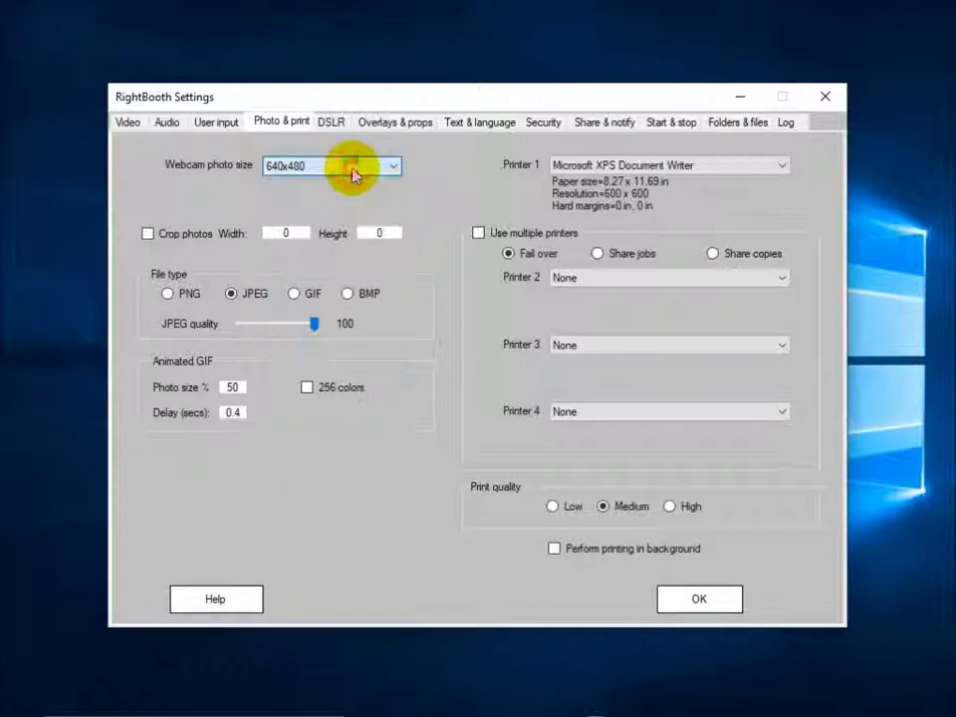
pyautogui.click(331, 121)
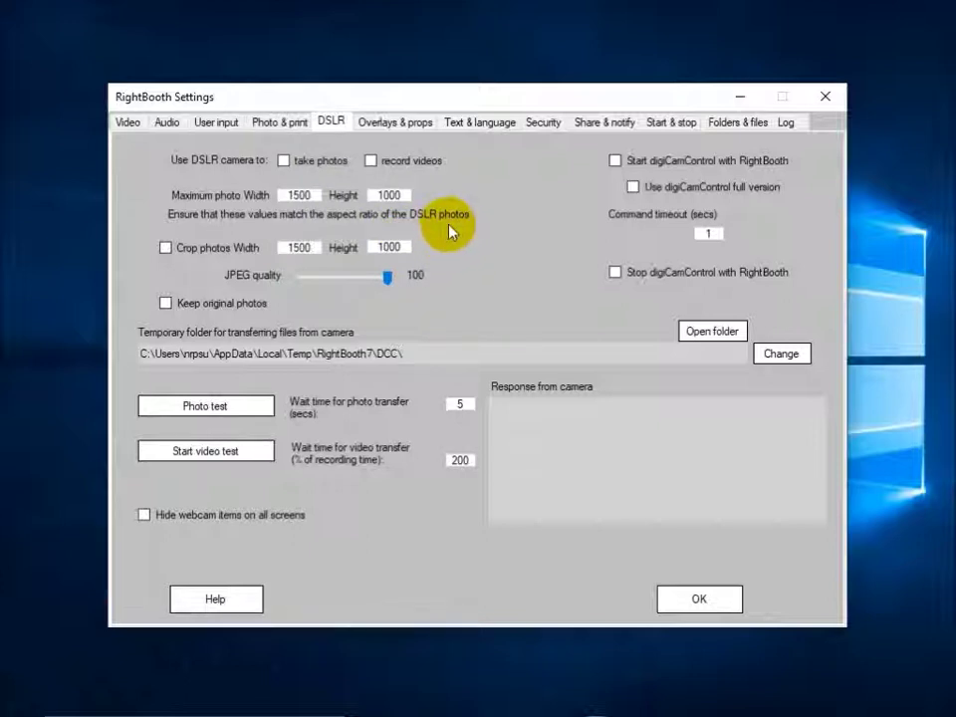
pyautogui.click(291, 129)
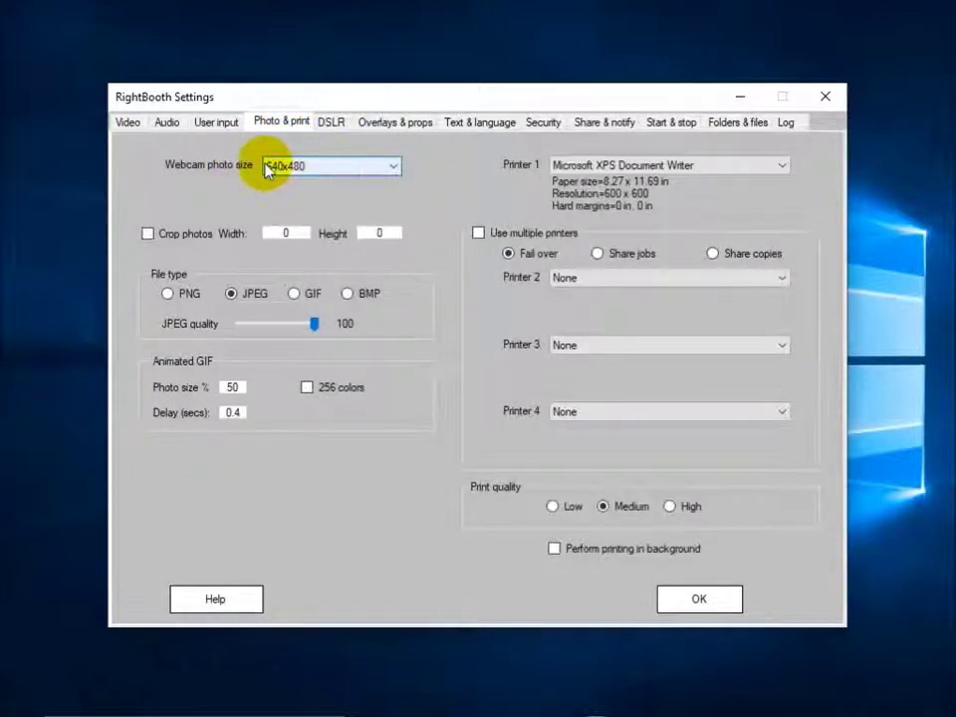
# Review the Video and Audio settings again, then go to the User input settings
pyautogui.click(132, 126)
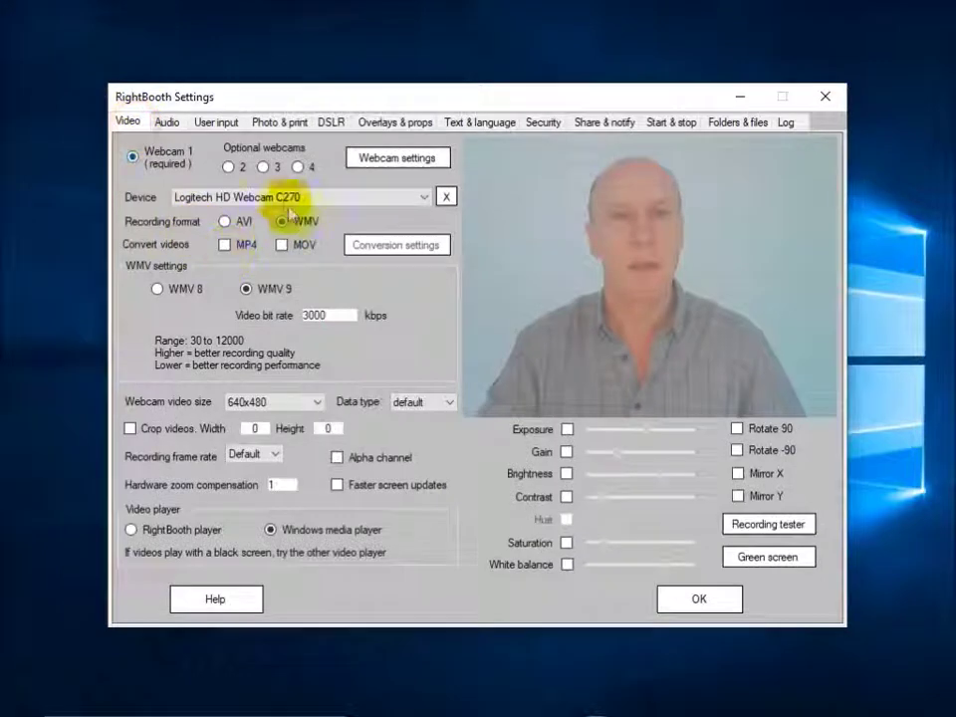
pyautogui.click(164, 125)
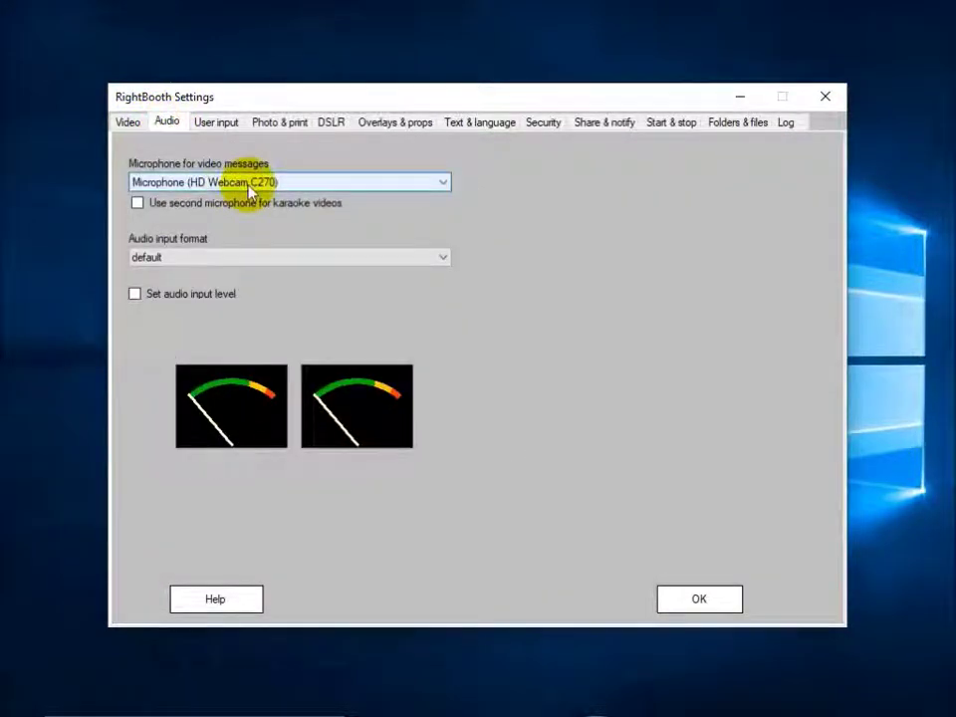
pyautogui.click(129, 124)
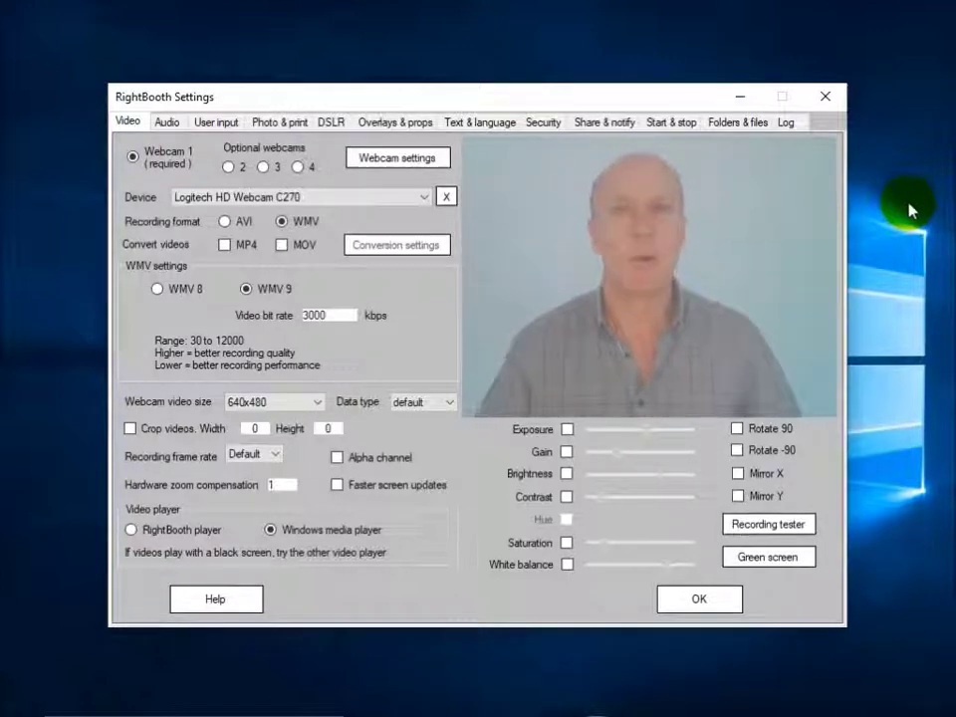
pyautogui.click(221, 120)
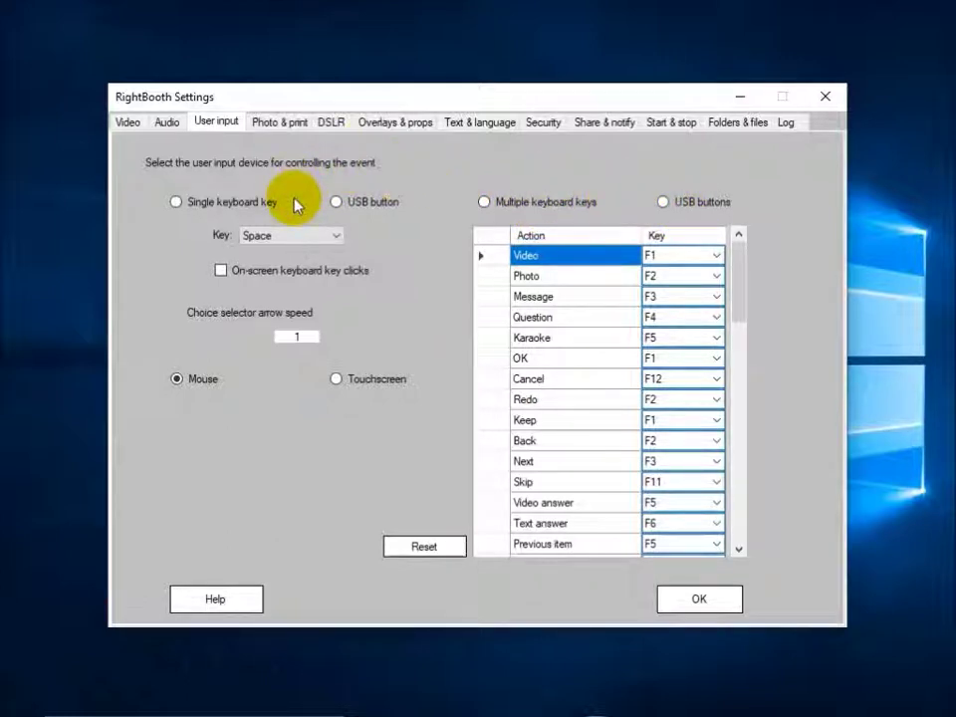
# Accept the settings and start creating a new event
pyautogui.click(691, 601)
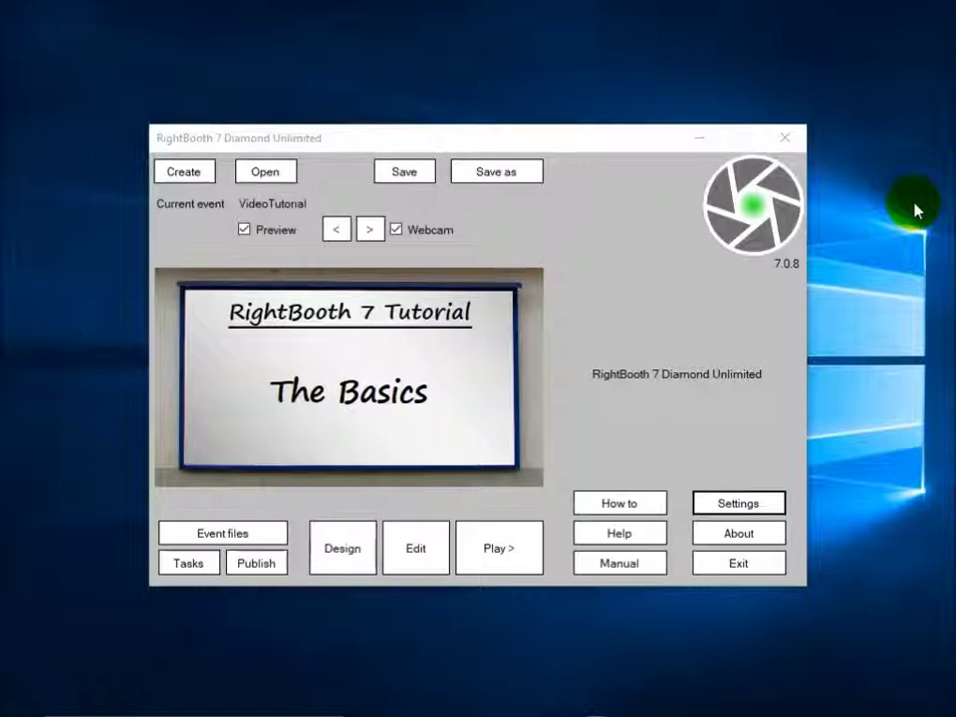
pyautogui.click(182, 176)
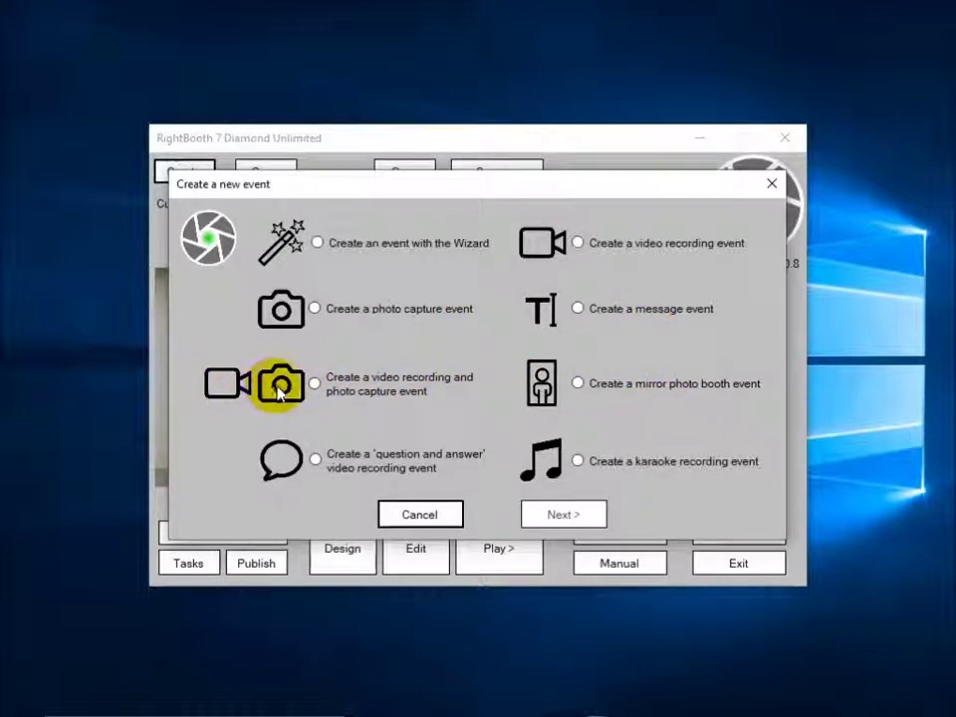
# Choose the video recording and photo capture event type and continue into the wizard
pyautogui.click(356, 391)
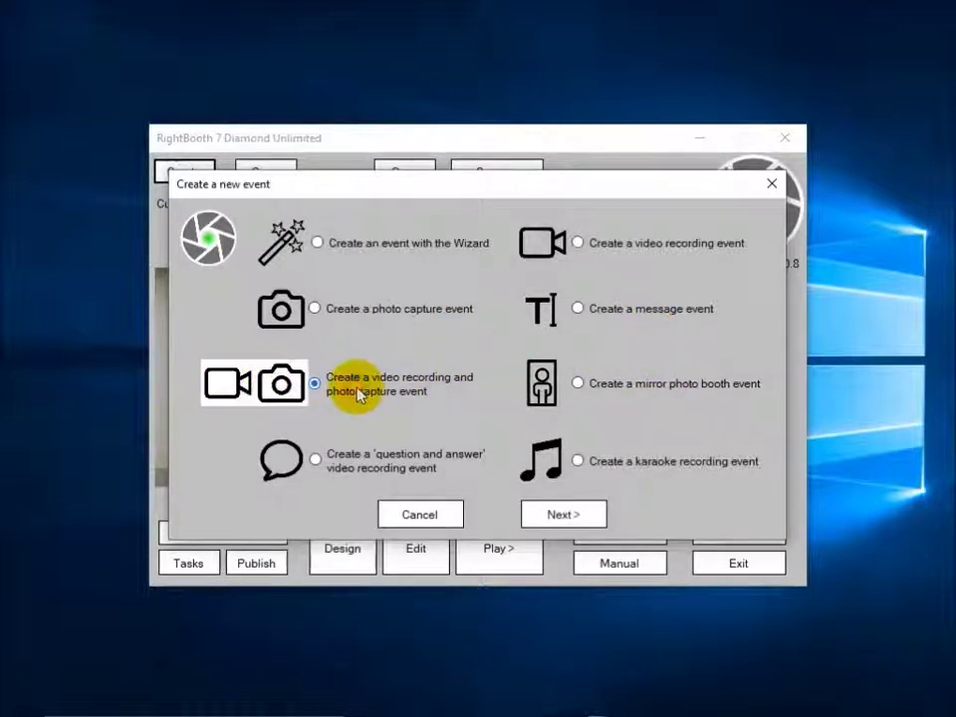
pyautogui.click(548, 514)
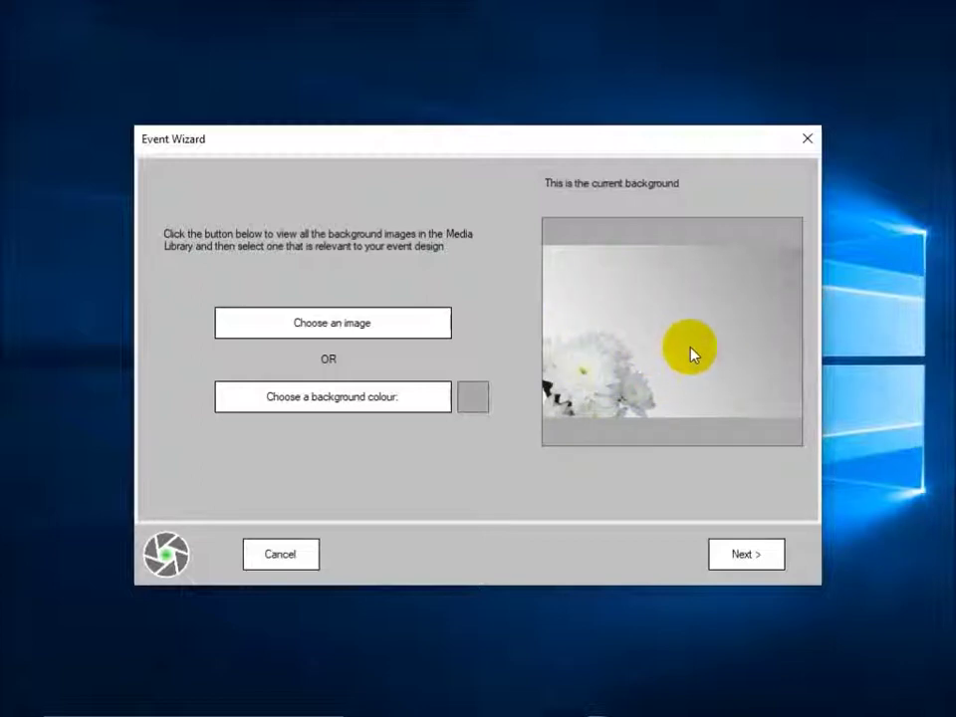
# Set the event background to the grey white-flowers image from the Wedding and Valentine library
pyautogui.click(355, 329)
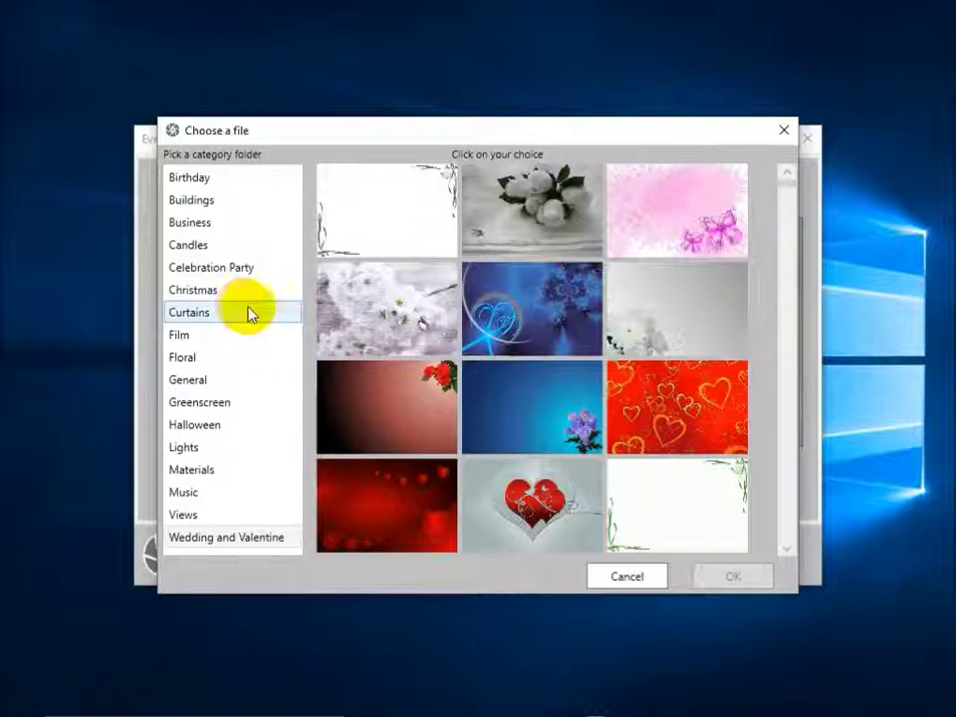
pyautogui.click(252, 208)
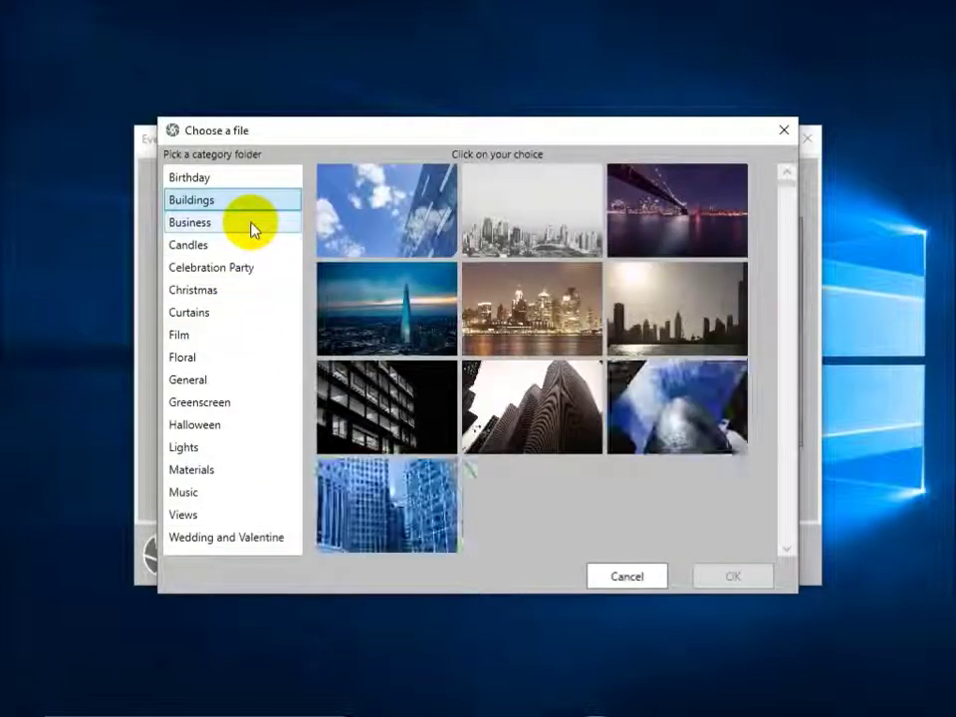
pyautogui.click(250, 225)
pyautogui.click(249, 269)
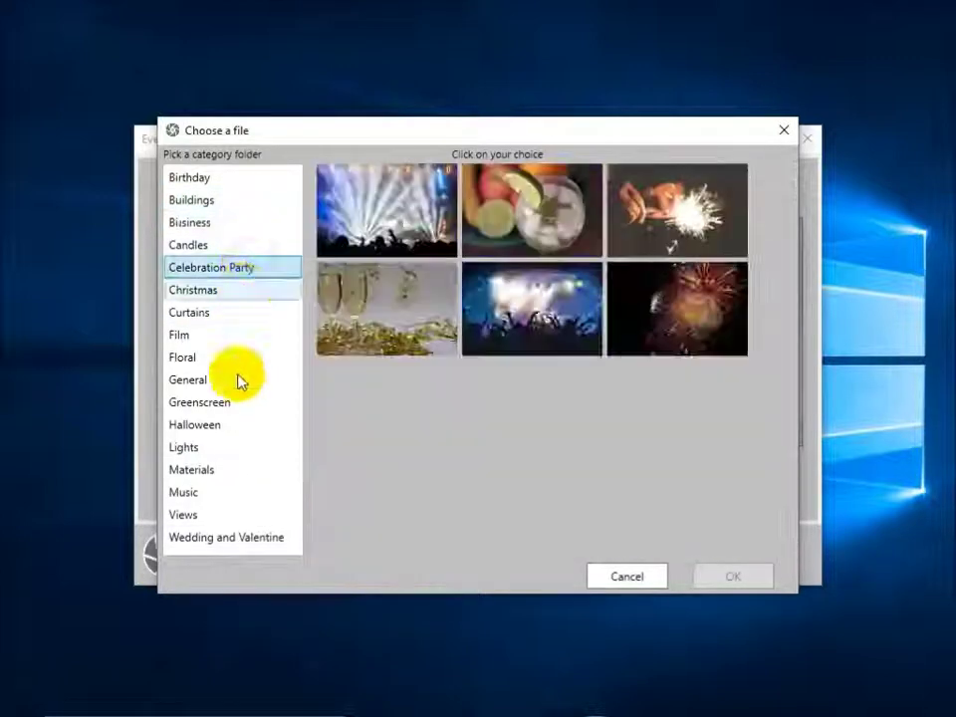
pyautogui.click(239, 429)
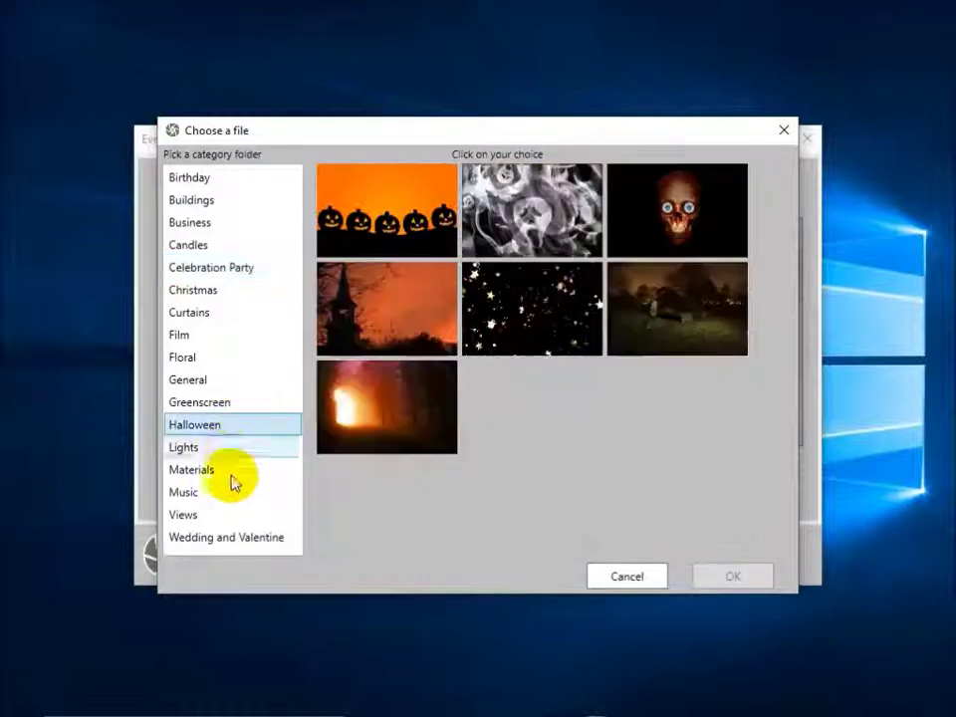
pyautogui.click(227, 550)
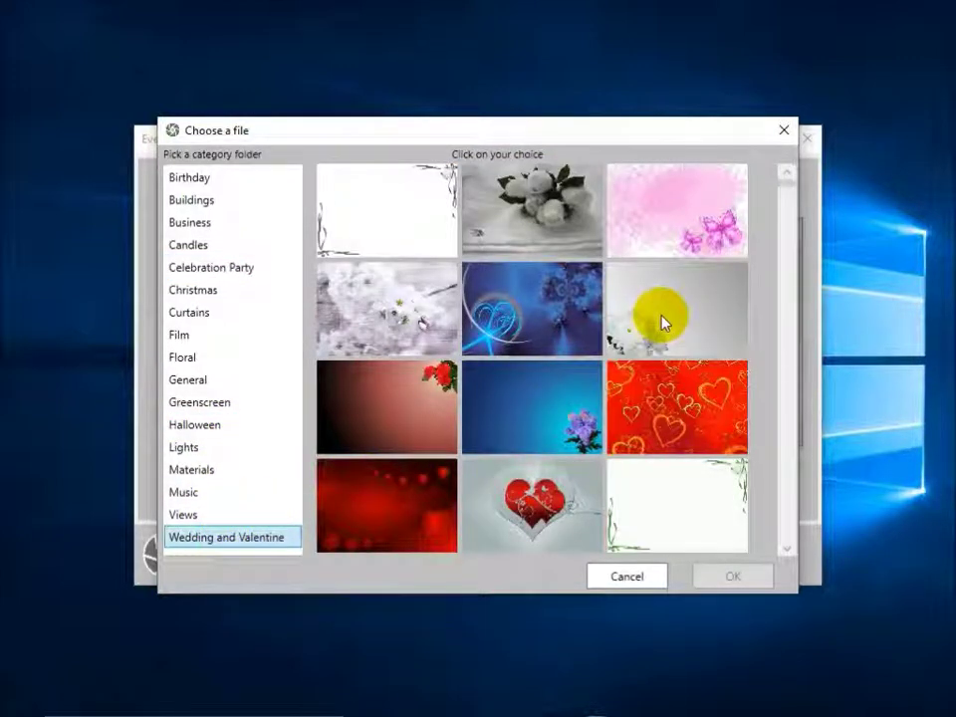
pyautogui.click(663, 322)
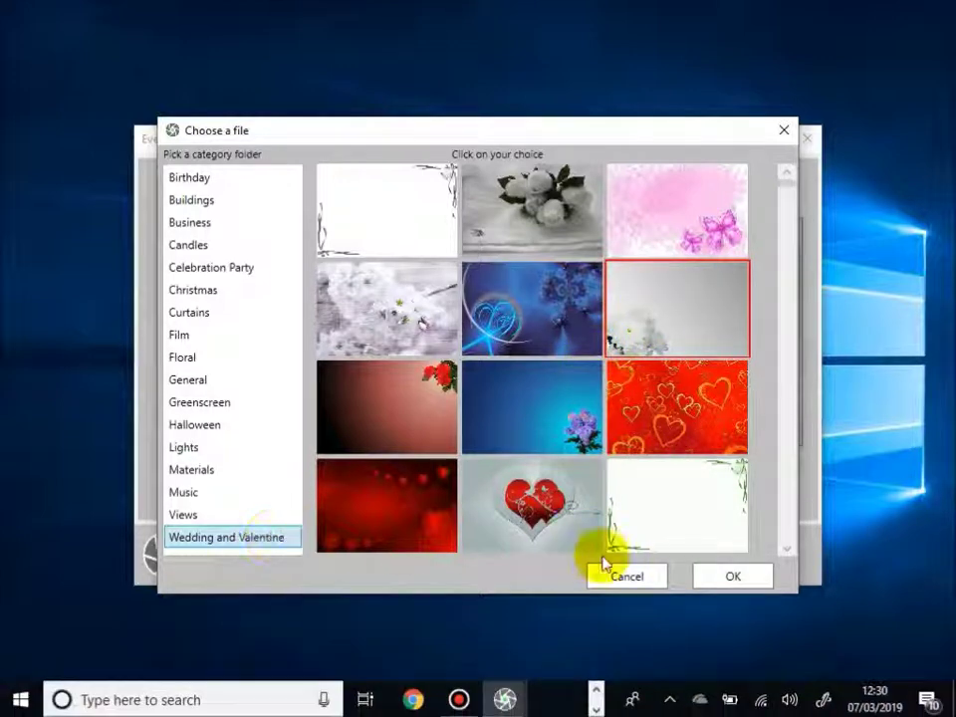
pyautogui.click(728, 582)
pyautogui.click(745, 556)
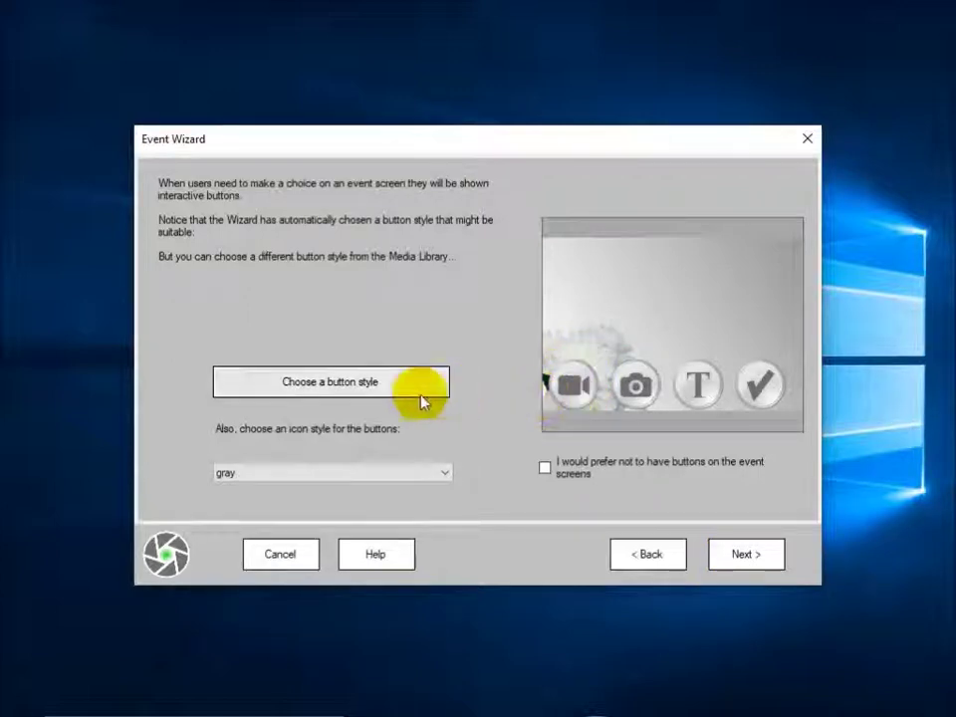
# Use the silver square button style with black button icons
pyautogui.click(388, 395)
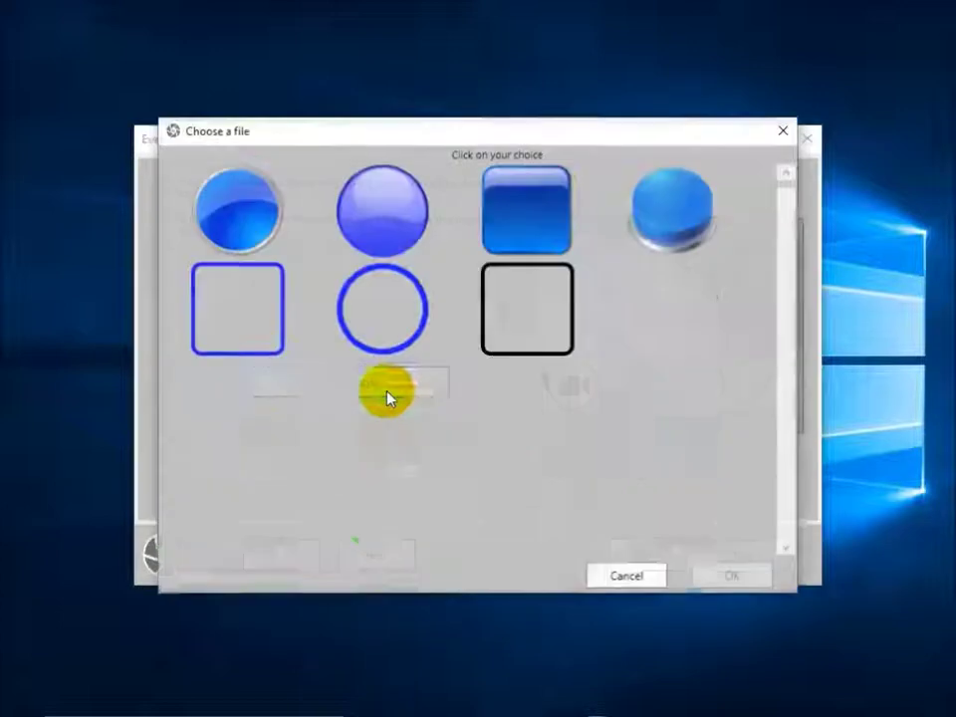
pyautogui.moveTo(784, 323); pyautogui.dragTo(784, 350)
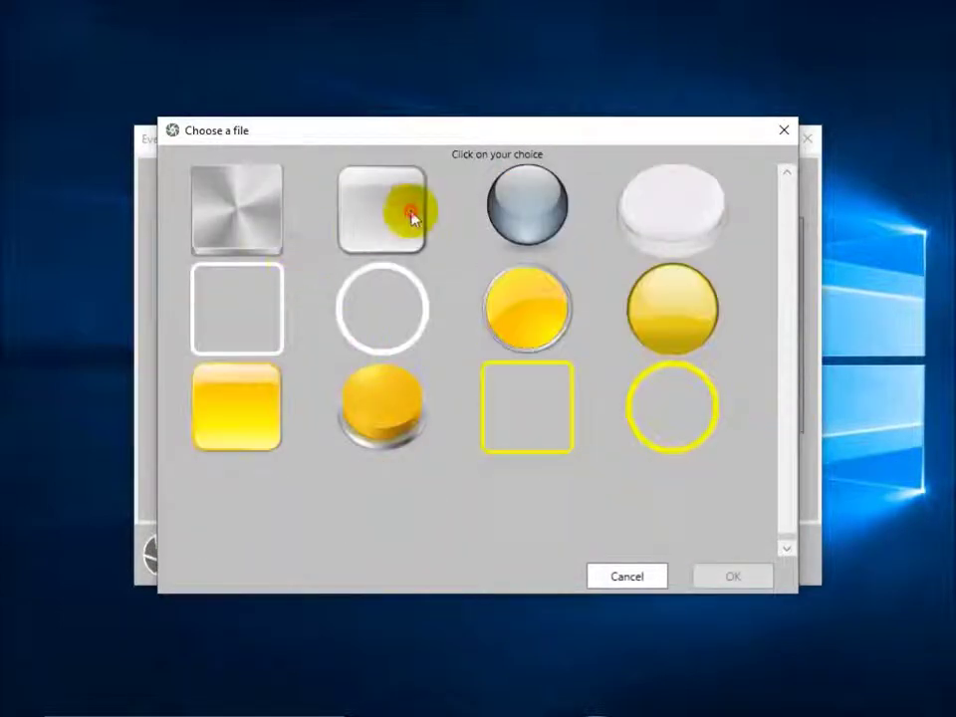
pyautogui.click(409, 213)
pyautogui.click(728, 574)
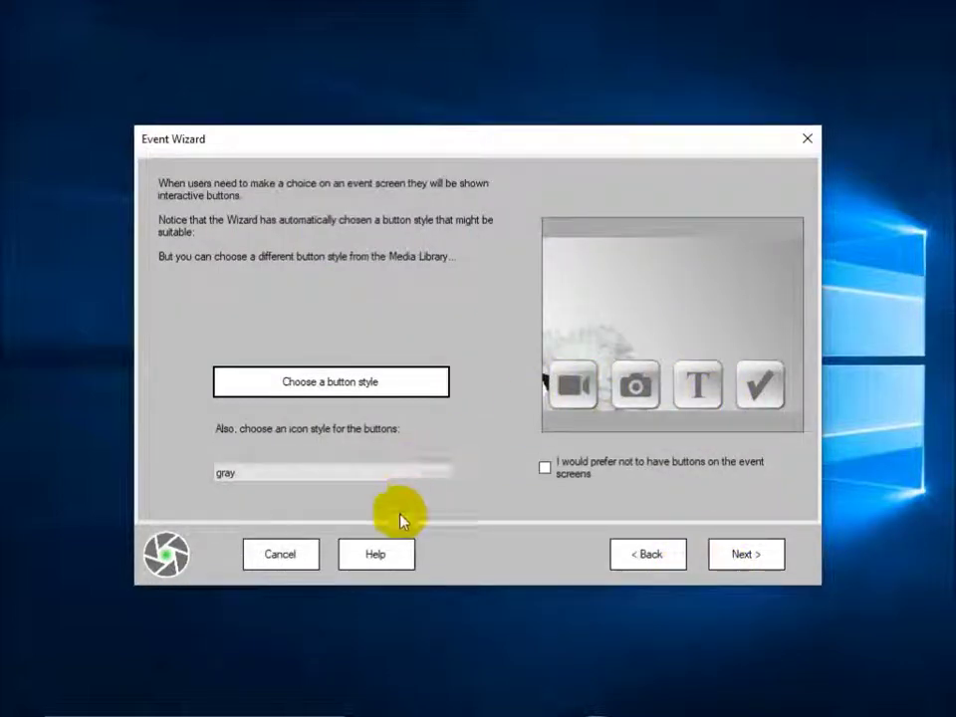
pyautogui.click(448, 477)
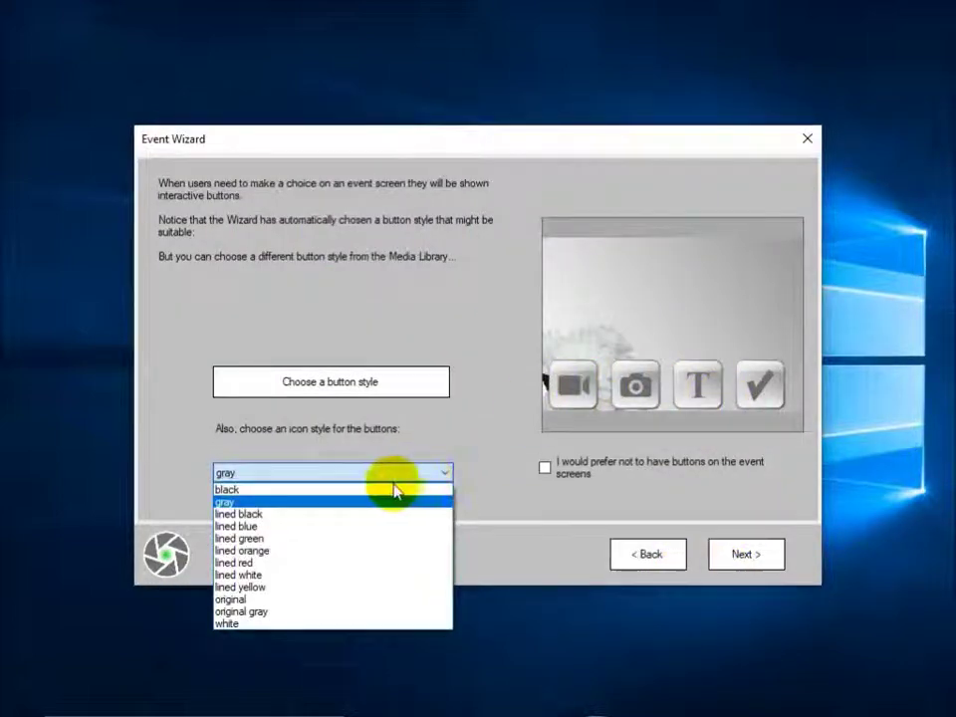
pyautogui.click(265, 492)
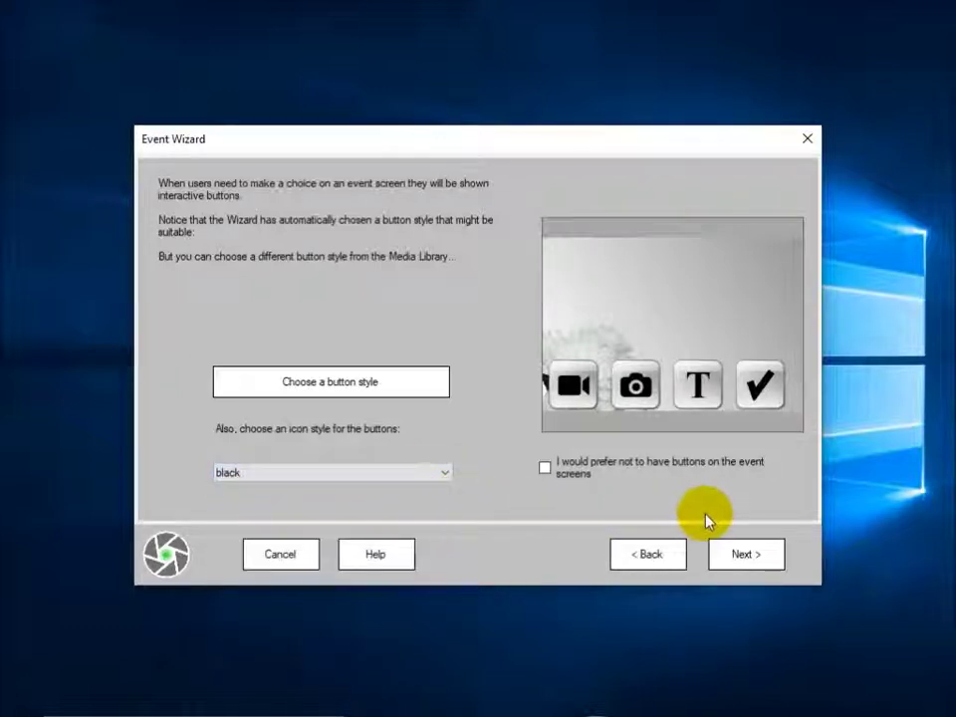
pyautogui.click(738, 565)
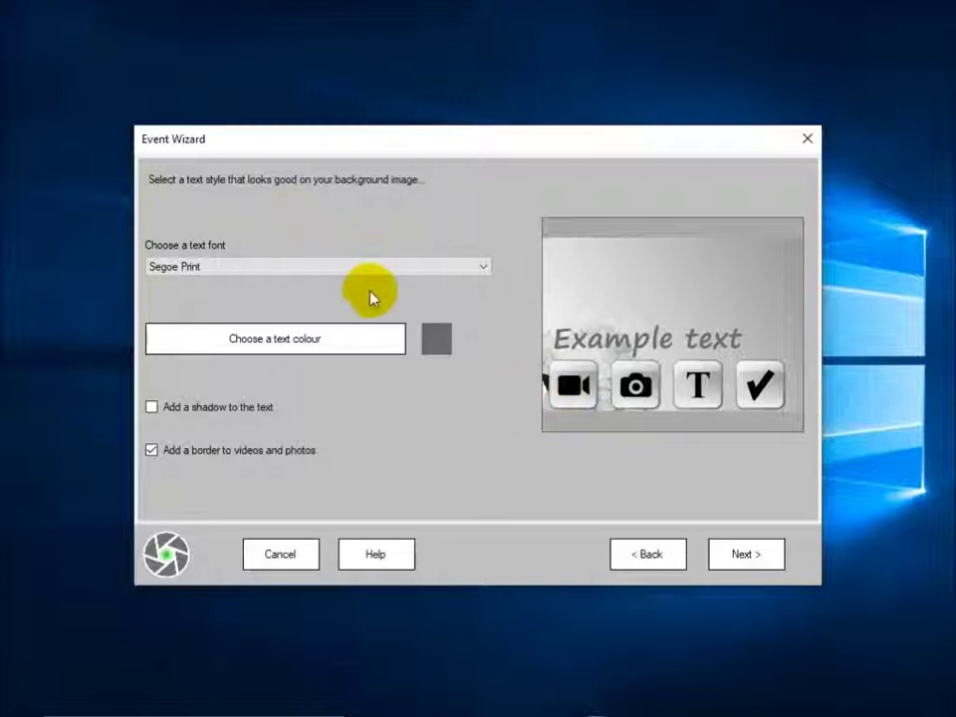
# Keep Segoe Print as the event font and make the event text black
pyautogui.click(483, 269)
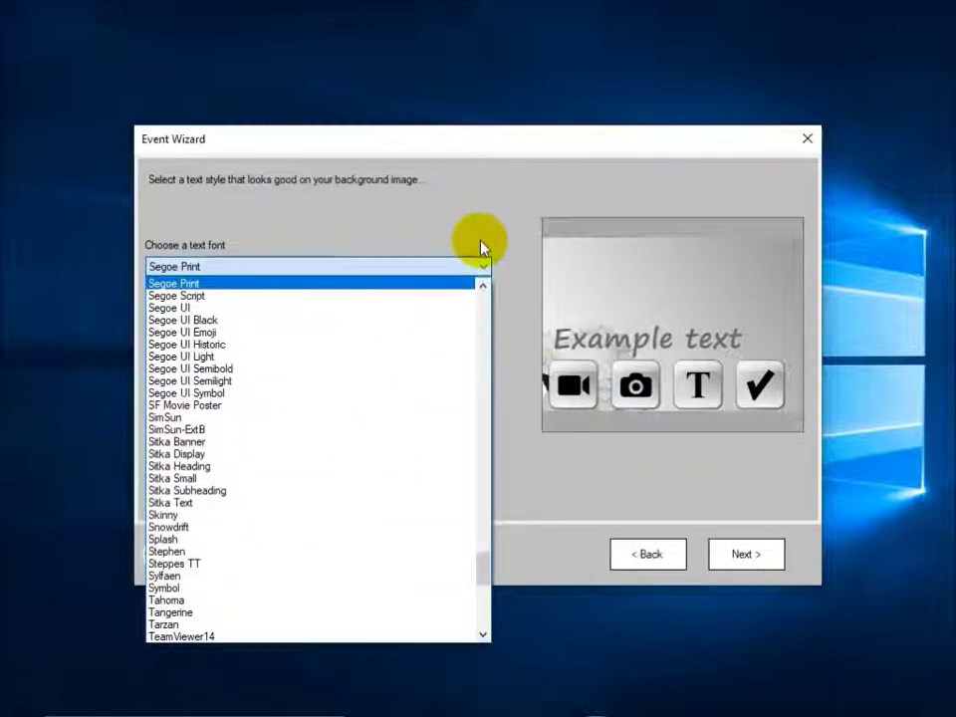
pyautogui.click(482, 248)
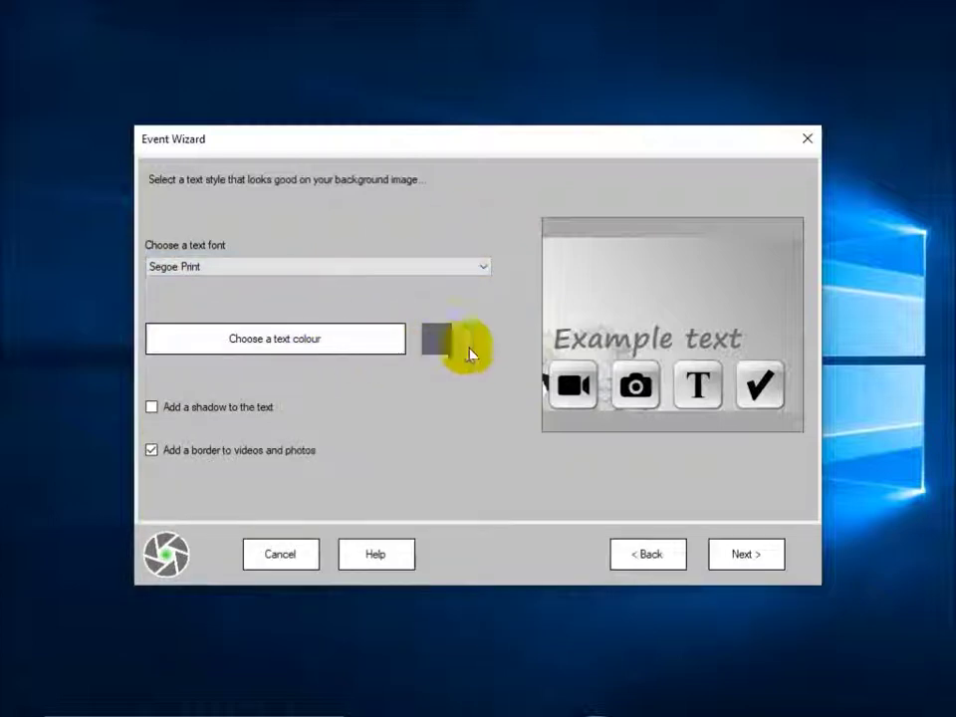
pyautogui.click(377, 347)
pyautogui.click(390, 296)
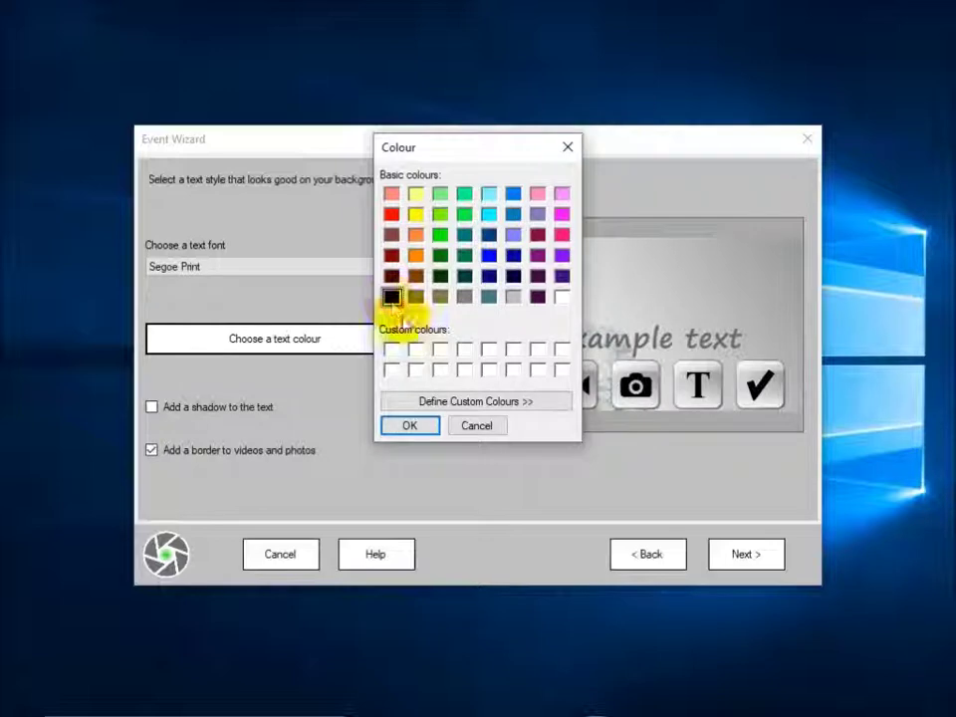
pyautogui.click(411, 425)
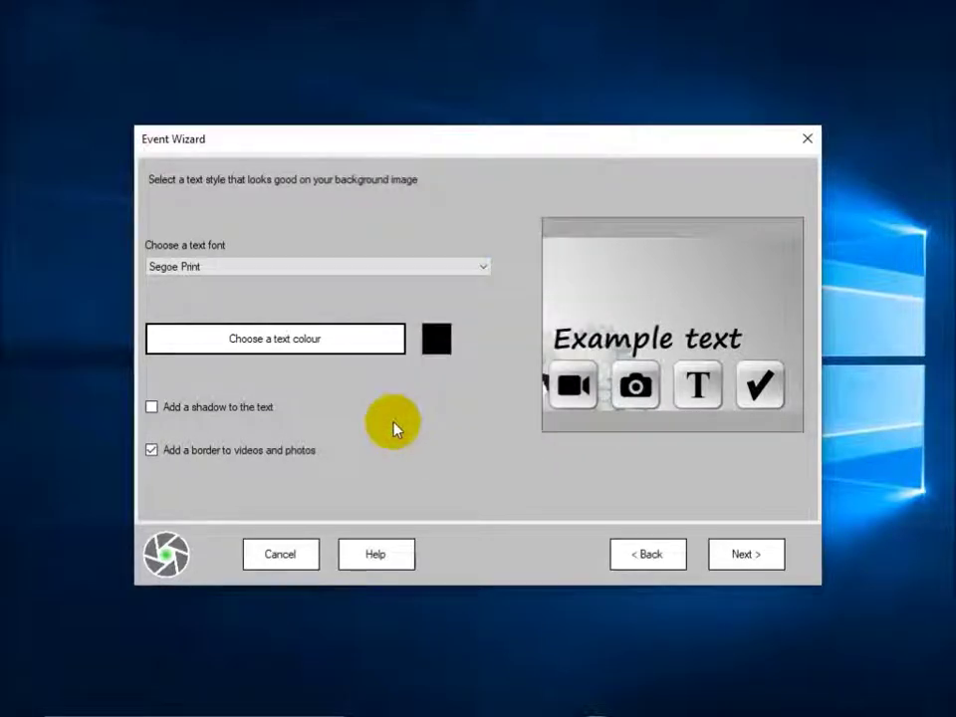
pyautogui.click(721, 554)
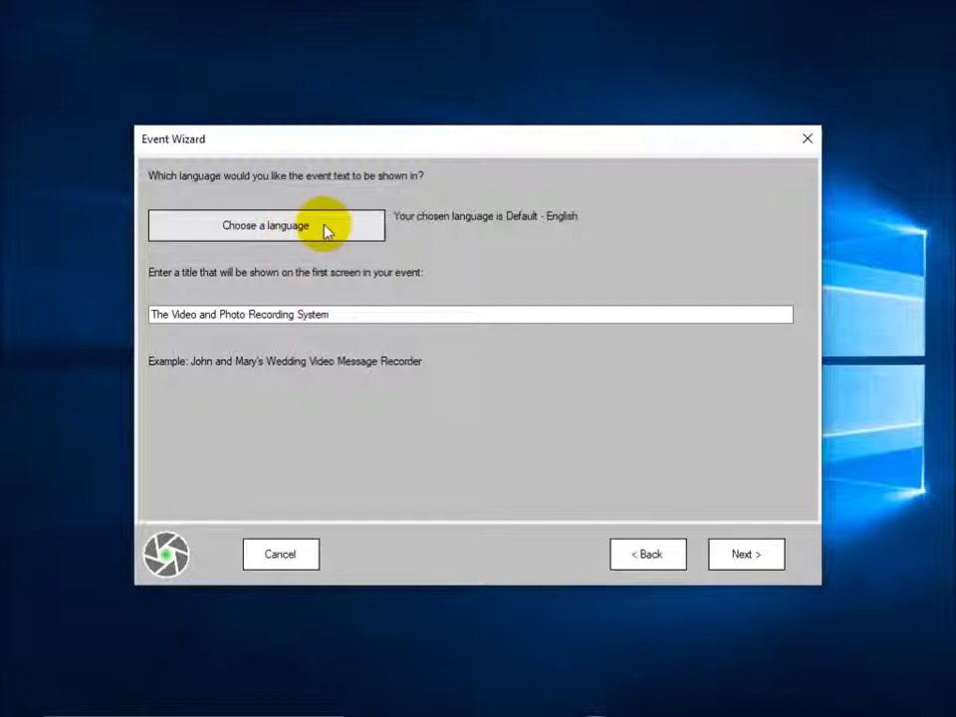
# Keep Default - English, retitle the opening screen 'John and Julie's Wedding Day', and create the event
pyautogui.click(324, 230)
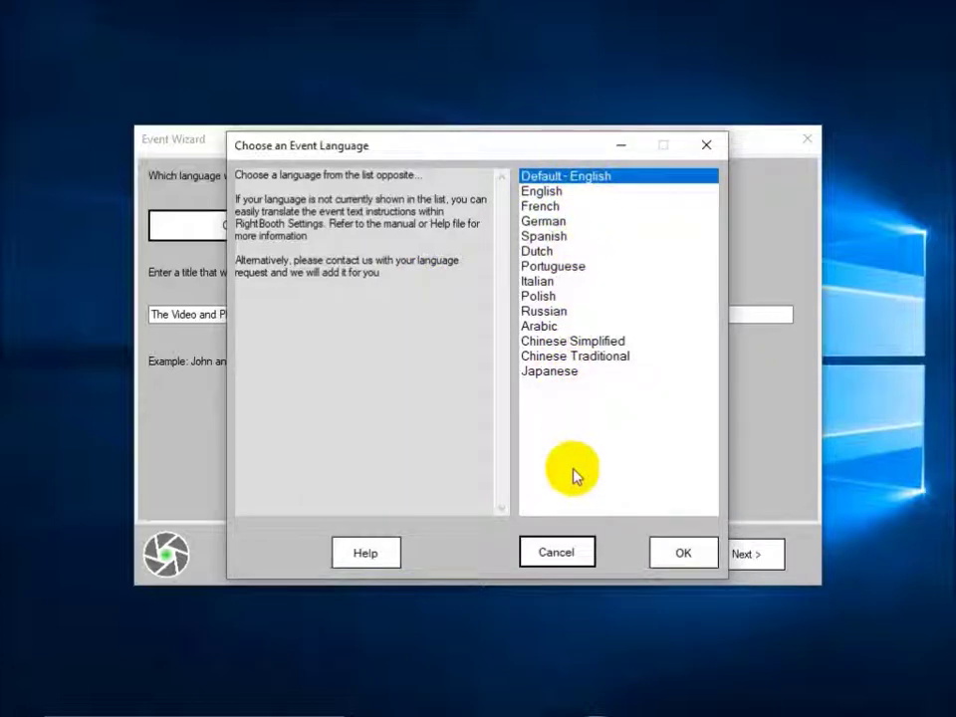
pyautogui.click(694, 554)
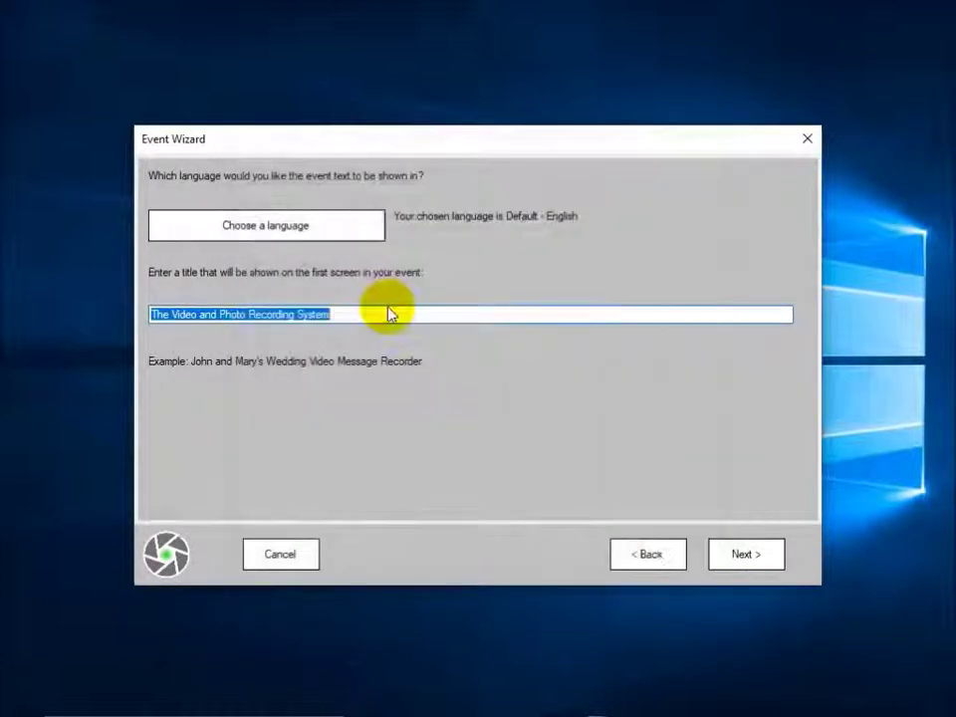
pyautogui.press('BackSpace')
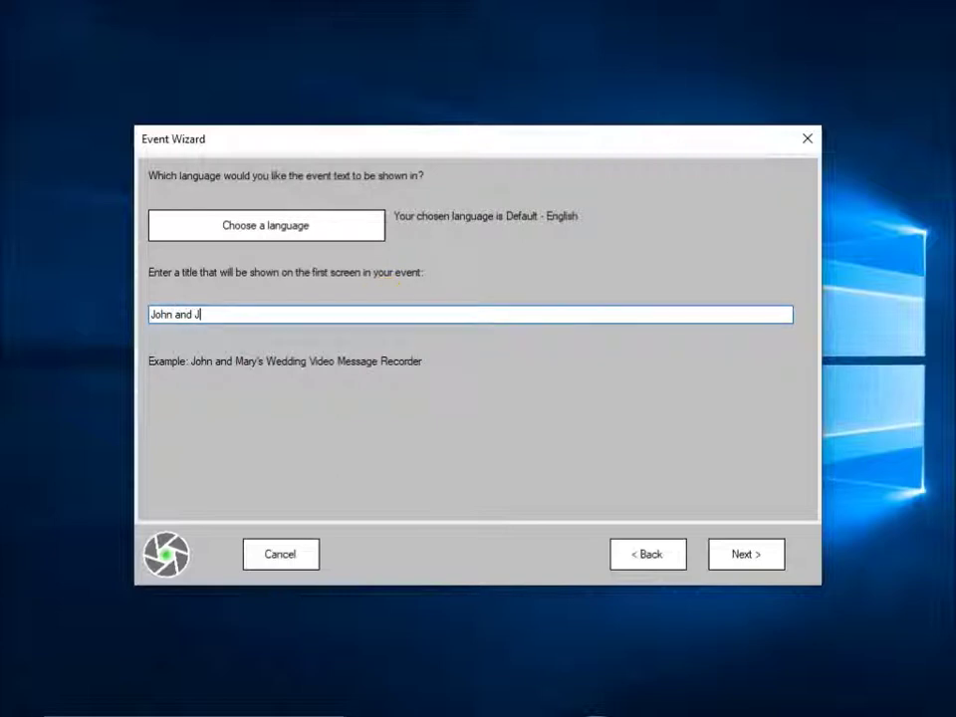
pyautogui.write("John and Julie's Wedding Day")
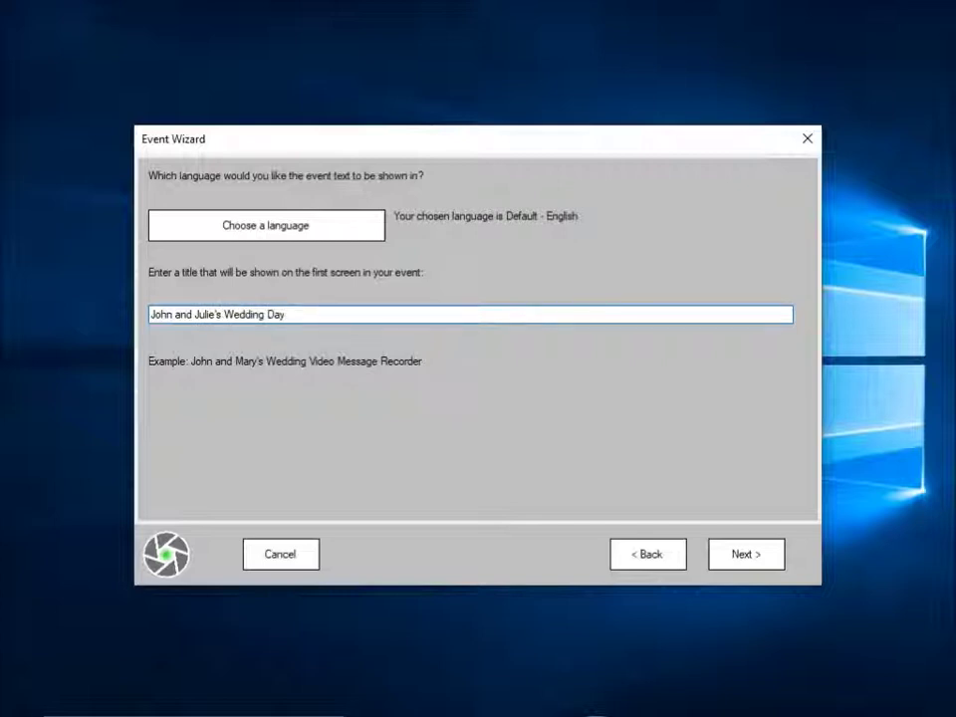
pyautogui.click(749, 564)
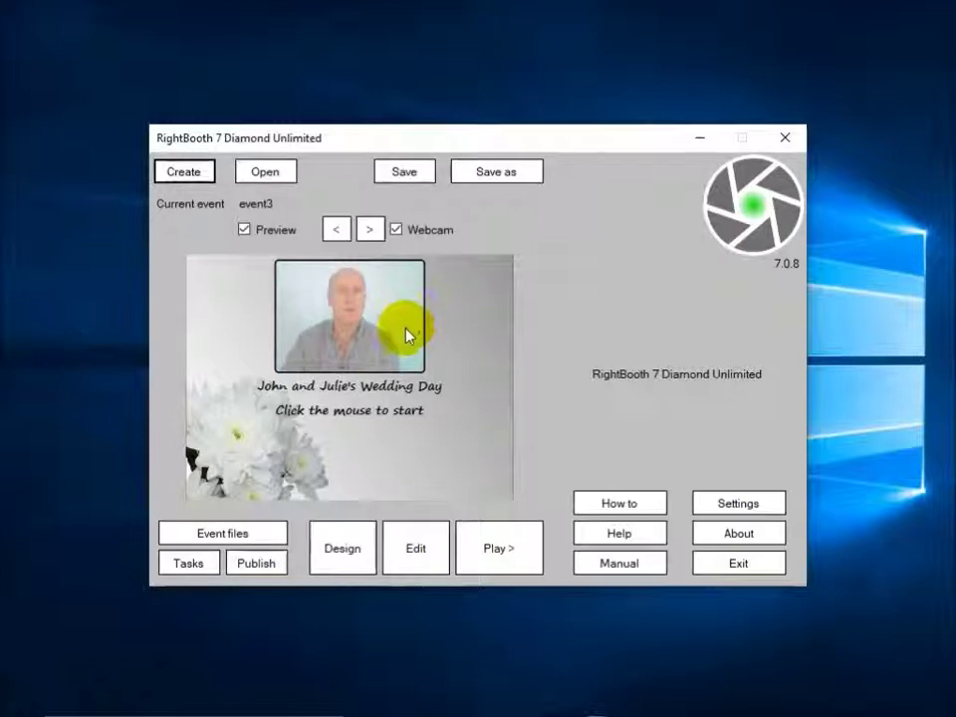
# Review the generated wedding event in the main window and bring up Save As
pyautogui.click(639, 567)
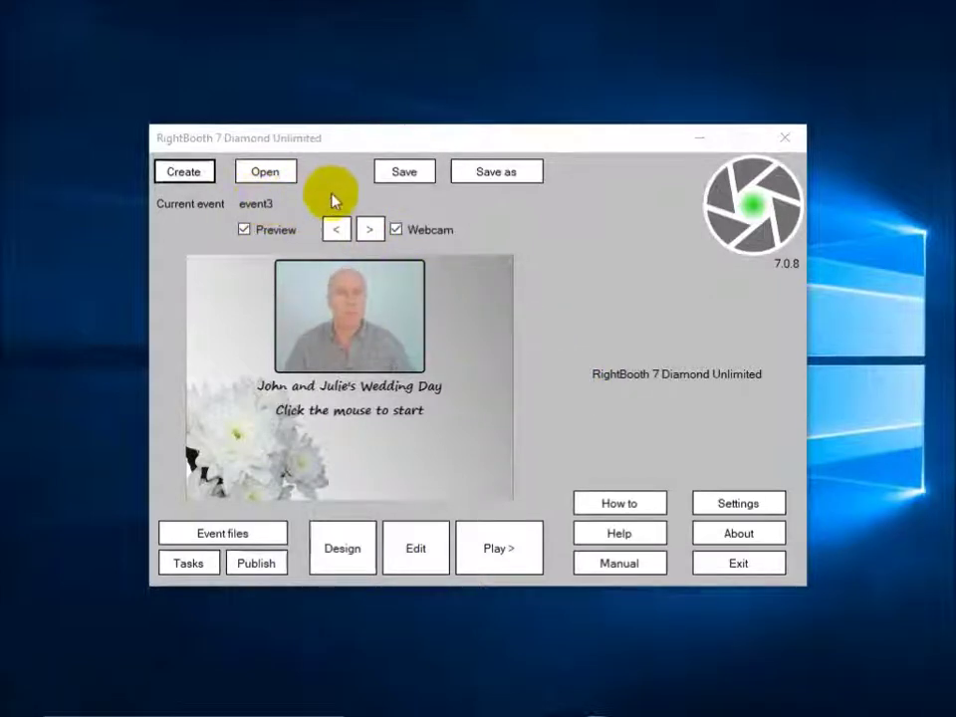
pyautogui.click(504, 173)
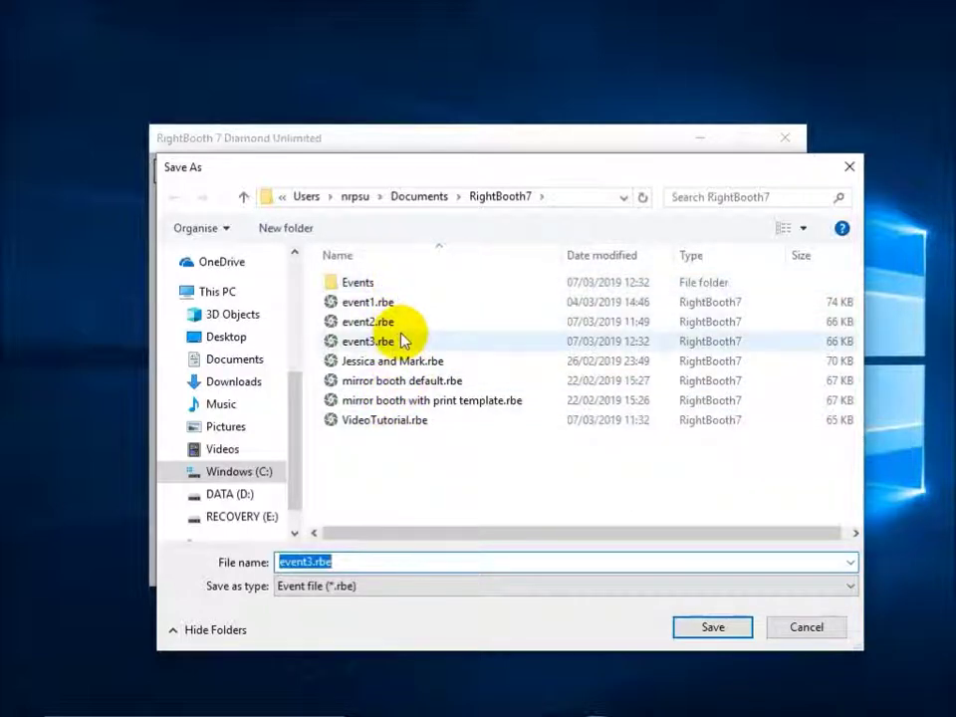
# Replace the proposed event3 file name with 'John and Julie' and save the event
pyautogui.click(394, 560)
pyautogui.write('John ')
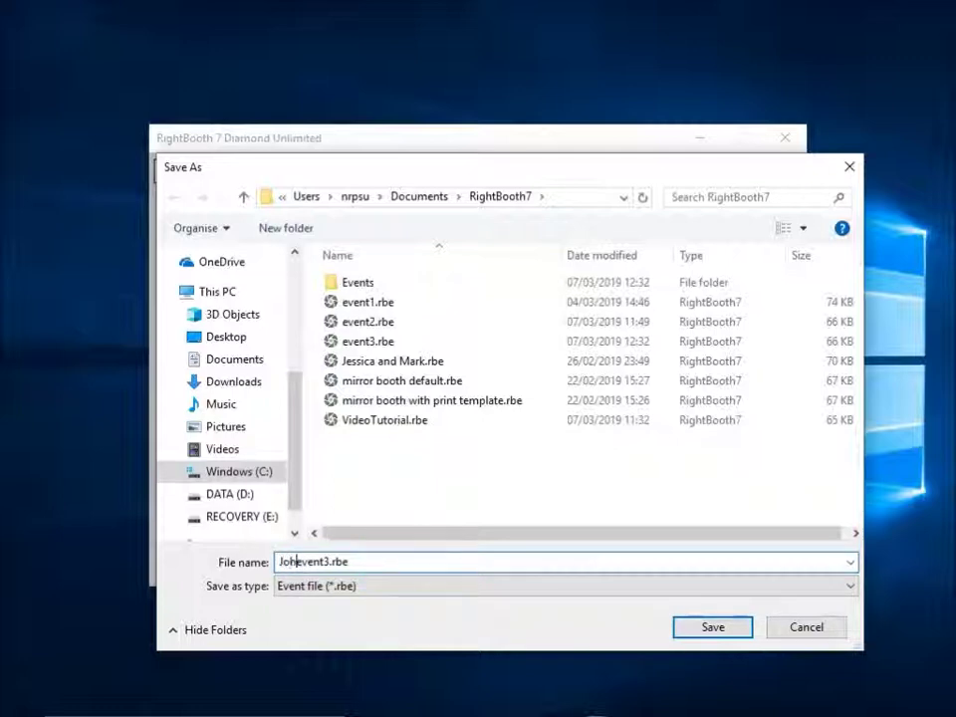
pyautogui.write('and Julie')
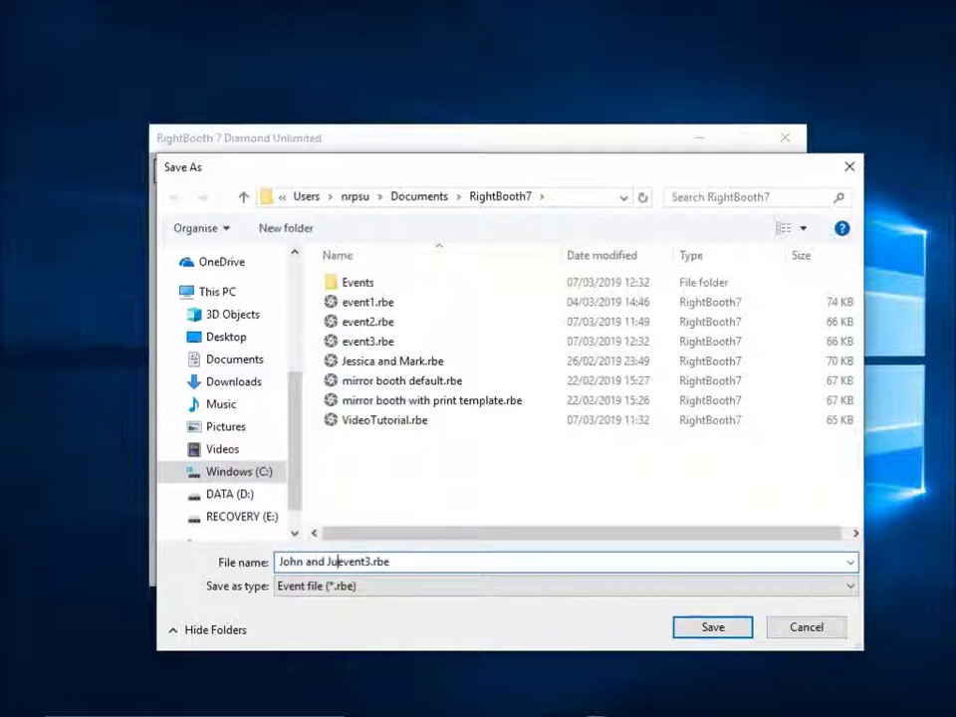
pyautogui.press('Delete')
pyautogui.press('Delete')
pyautogui.press('Delete')
pyautogui.press('Delete')
pyautogui.press('Delete')
pyautogui.press('Delete')
pyautogui.click(719, 628)
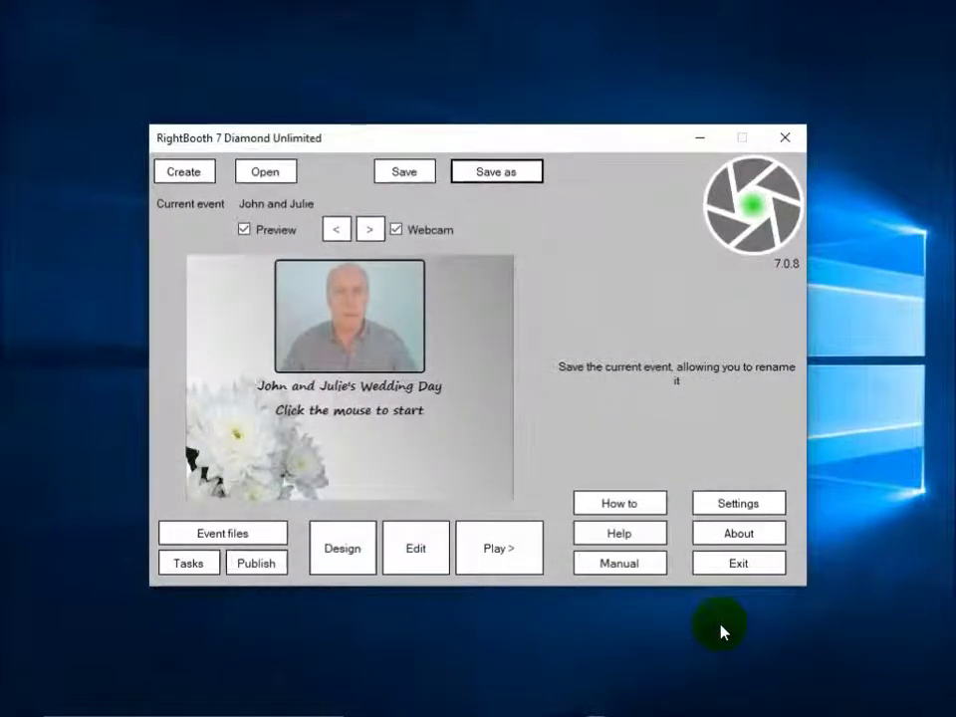